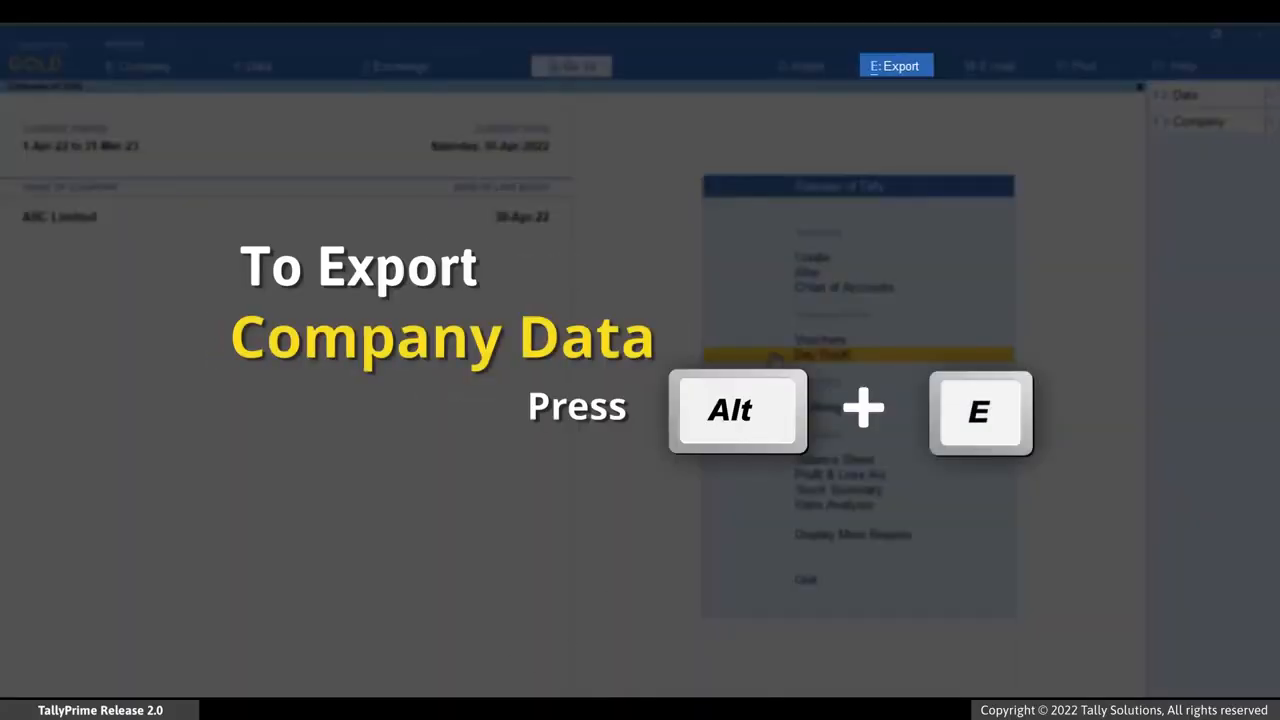
Open the configuration for exporting company masters and set the type of master to Stock Items
{"action": "left_click", "coordinate": [917, 73]}
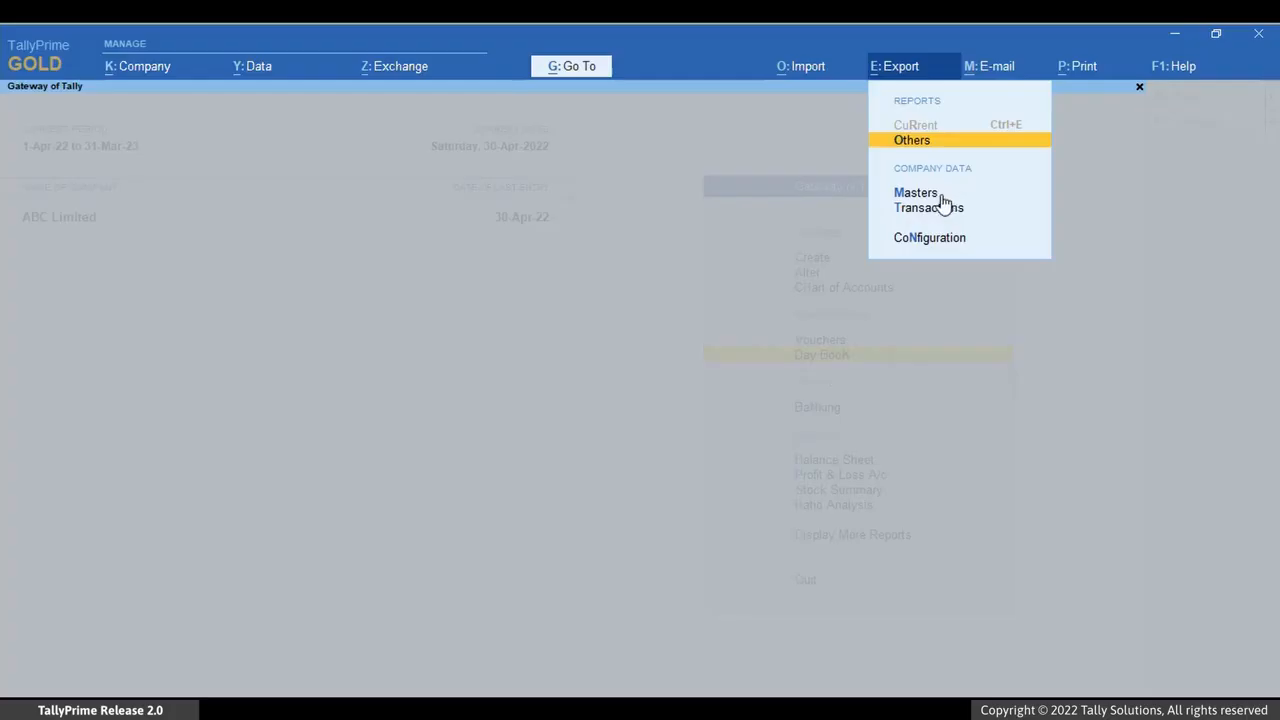
{"action": "left_click", "coordinate": [941, 196]}
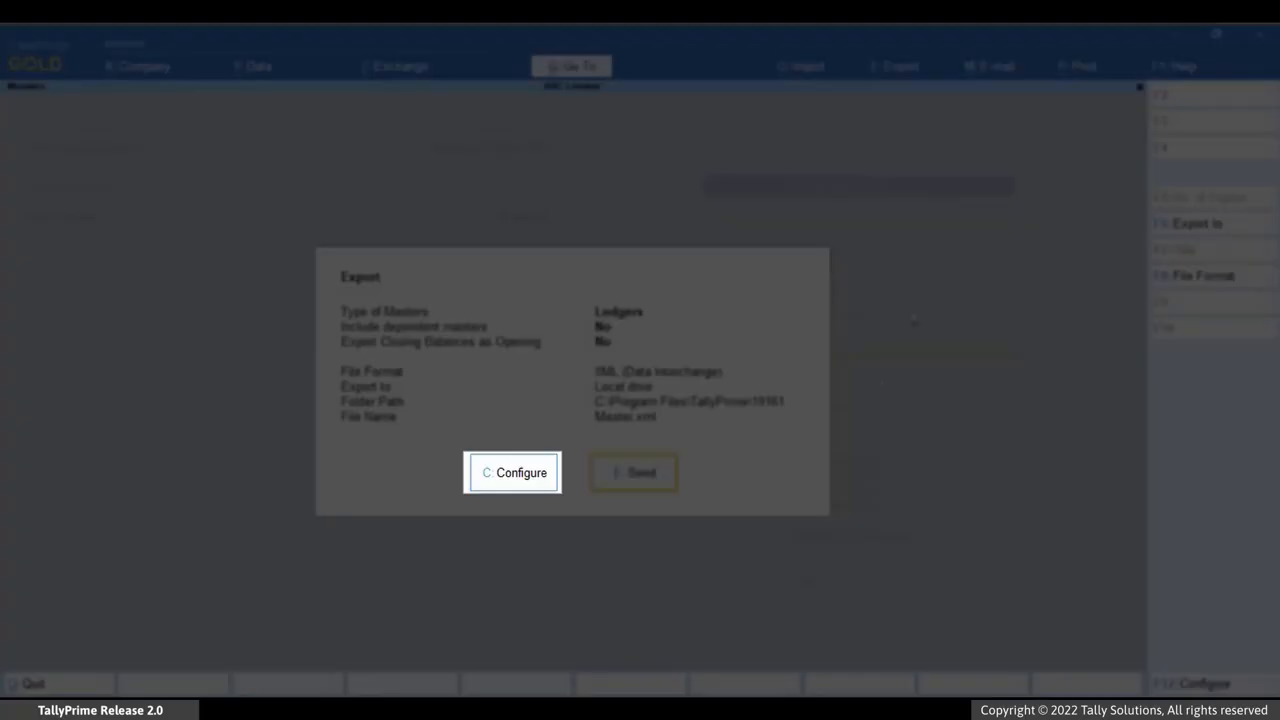
{"action": "key", "text": "c"}
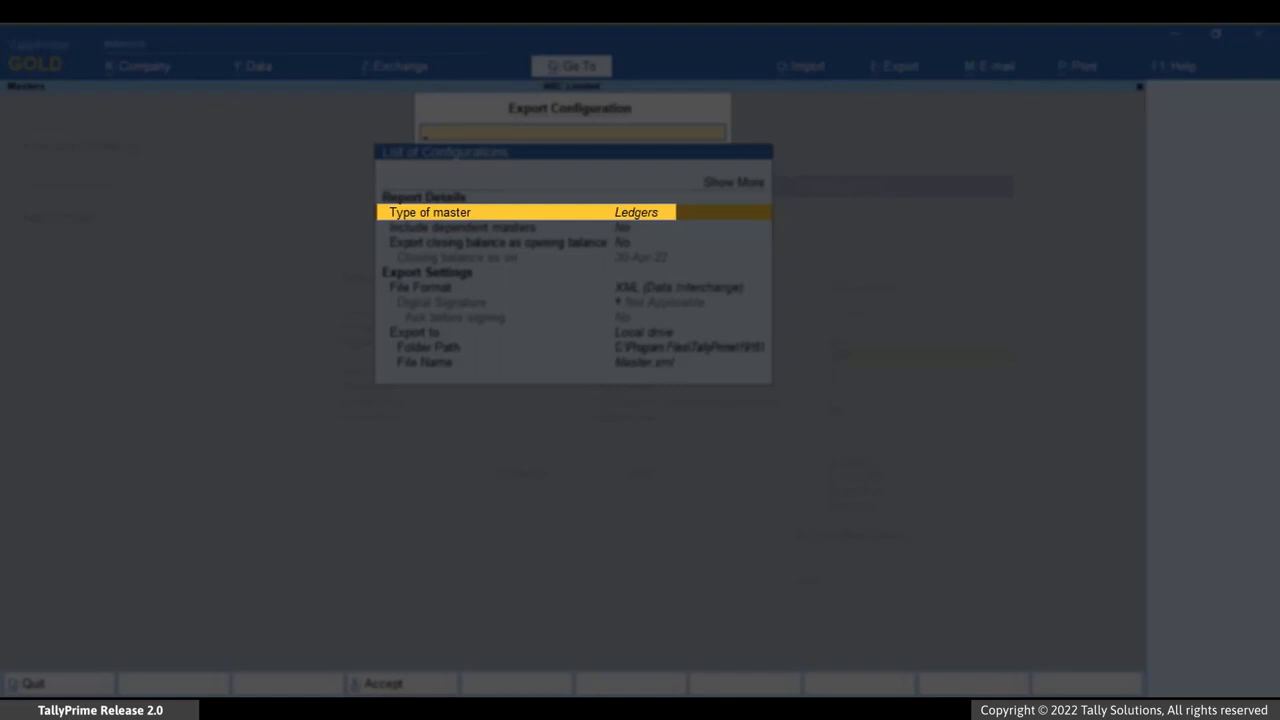
{"action": "key", "text": "Return"}
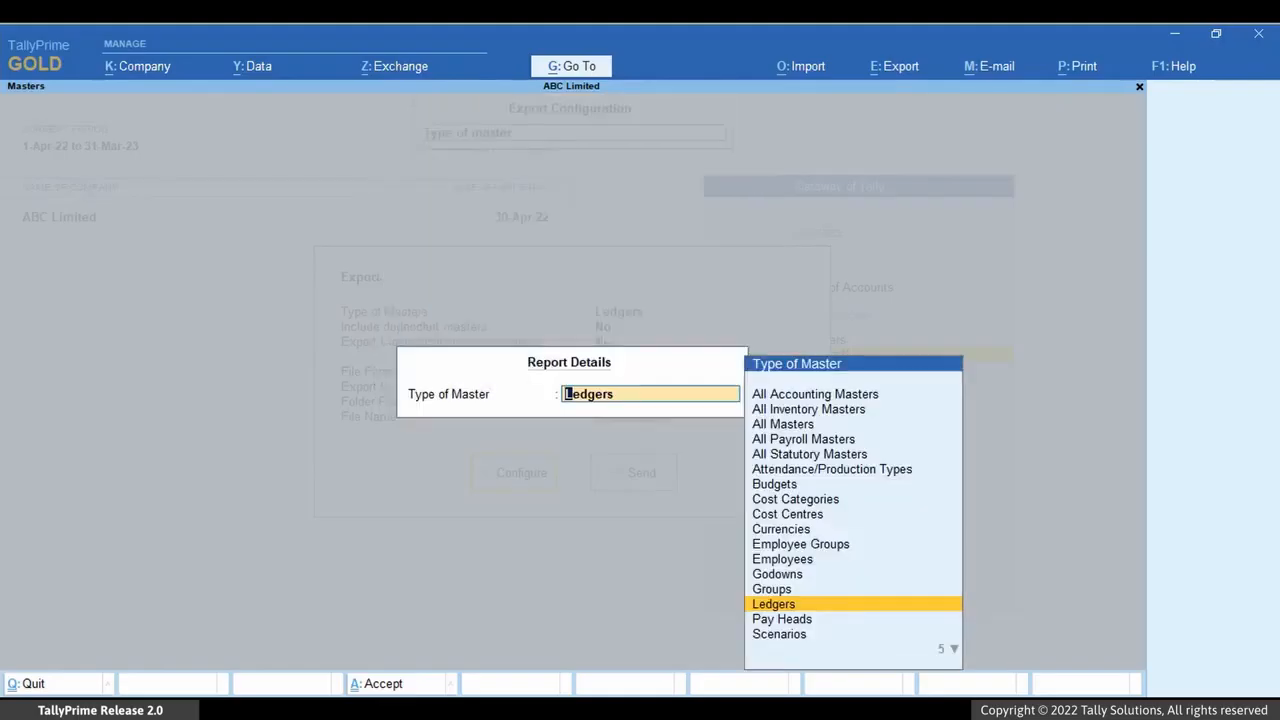
{"action": "key", "text": "Down"}
{"action": "key", "text": "Down"}
{"action": "key", "text": "Down"}
{"action": "key", "text": "Down"}
{"action": "key", "text": "Down"}
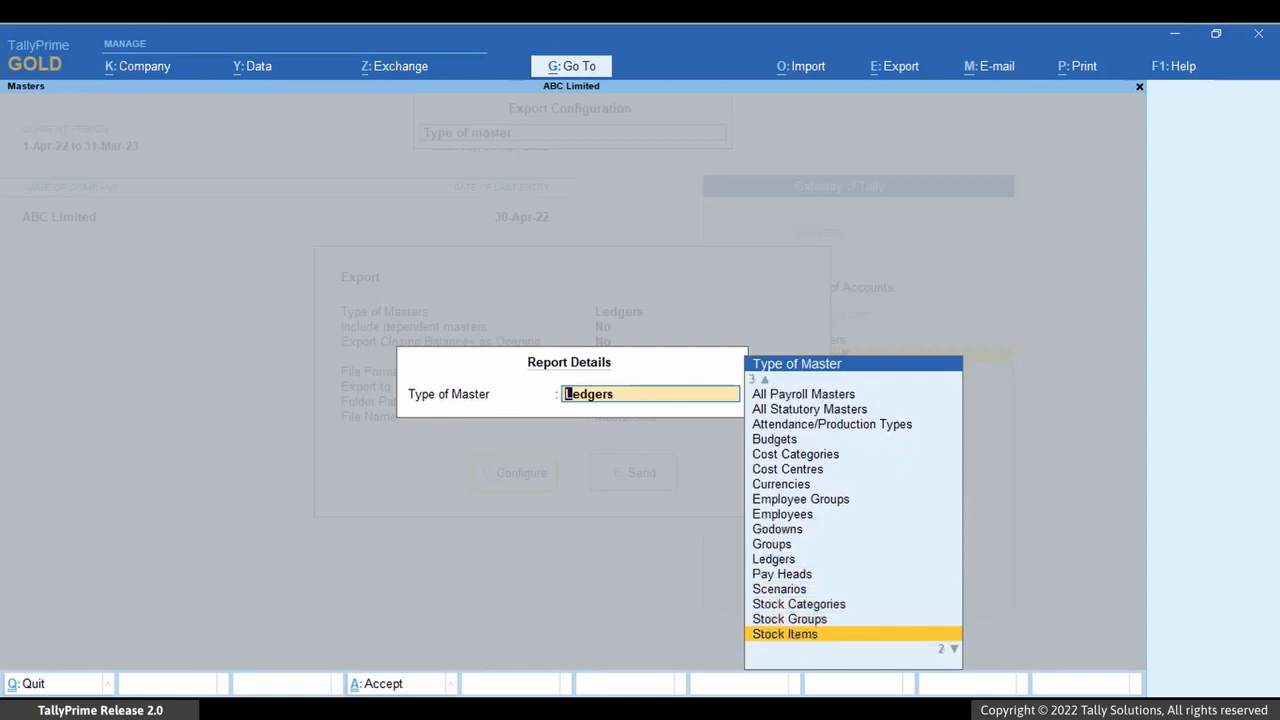
{"action": "key", "text": "Return"}
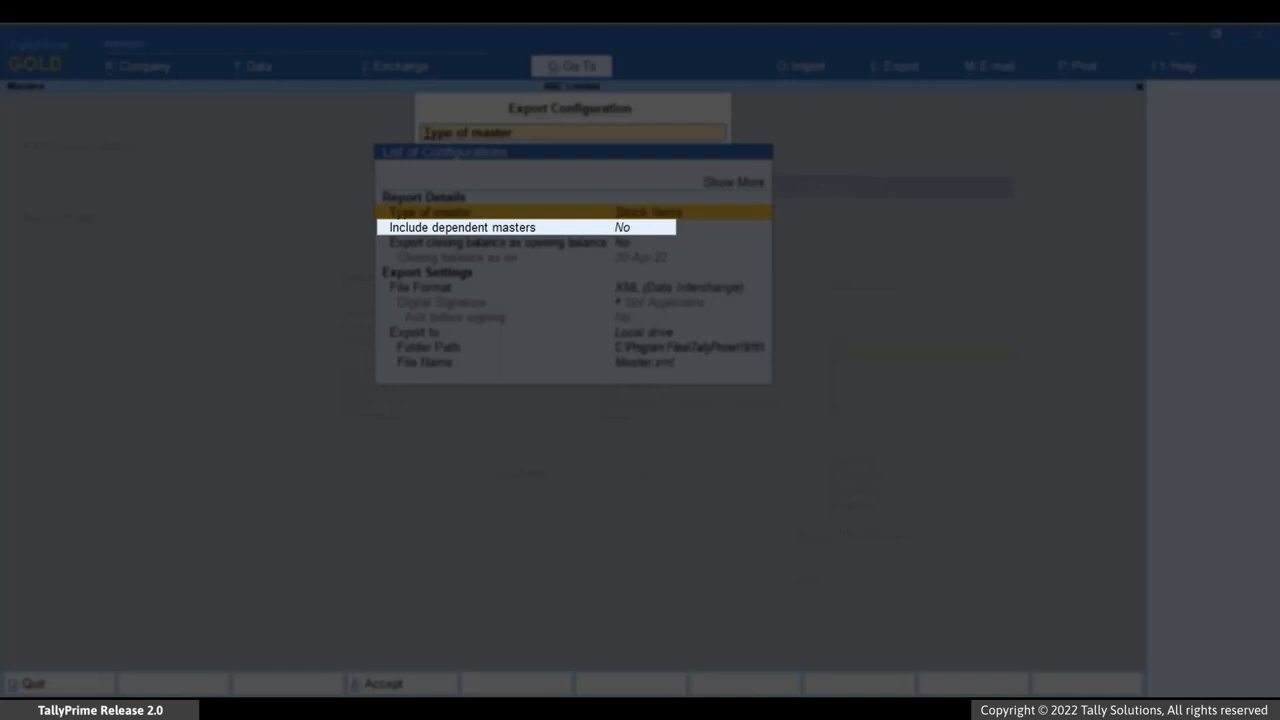
Set the export to include dependent masters and choose XML (Data Interchange) as the file format
{"action": "key", "text": "Down"}
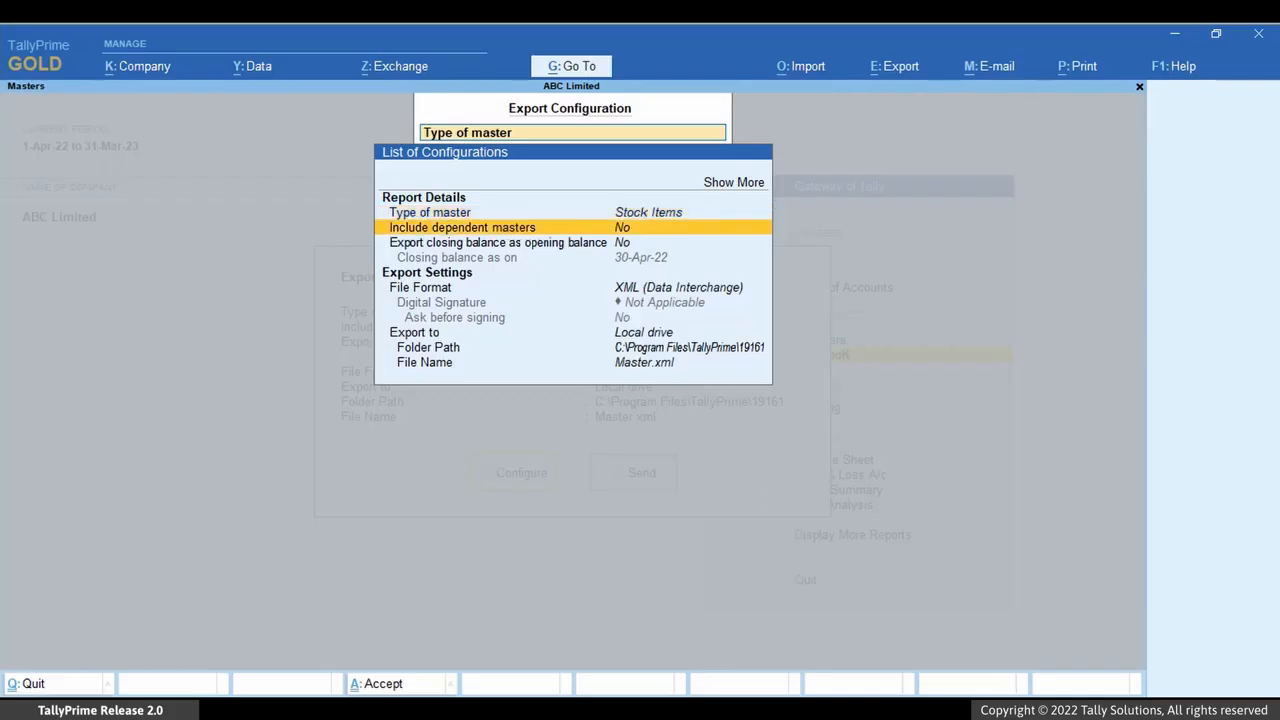
{"action": "key", "text": "Return"}
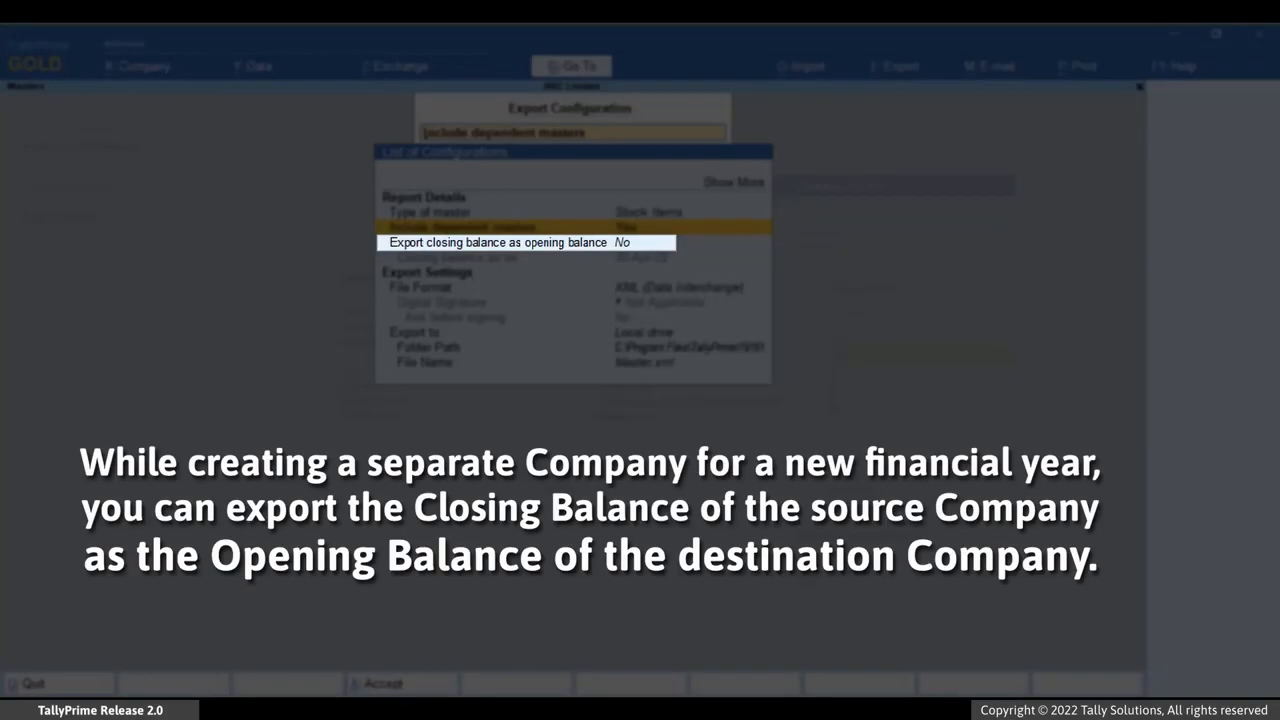
{"action": "key", "text": "Down"}
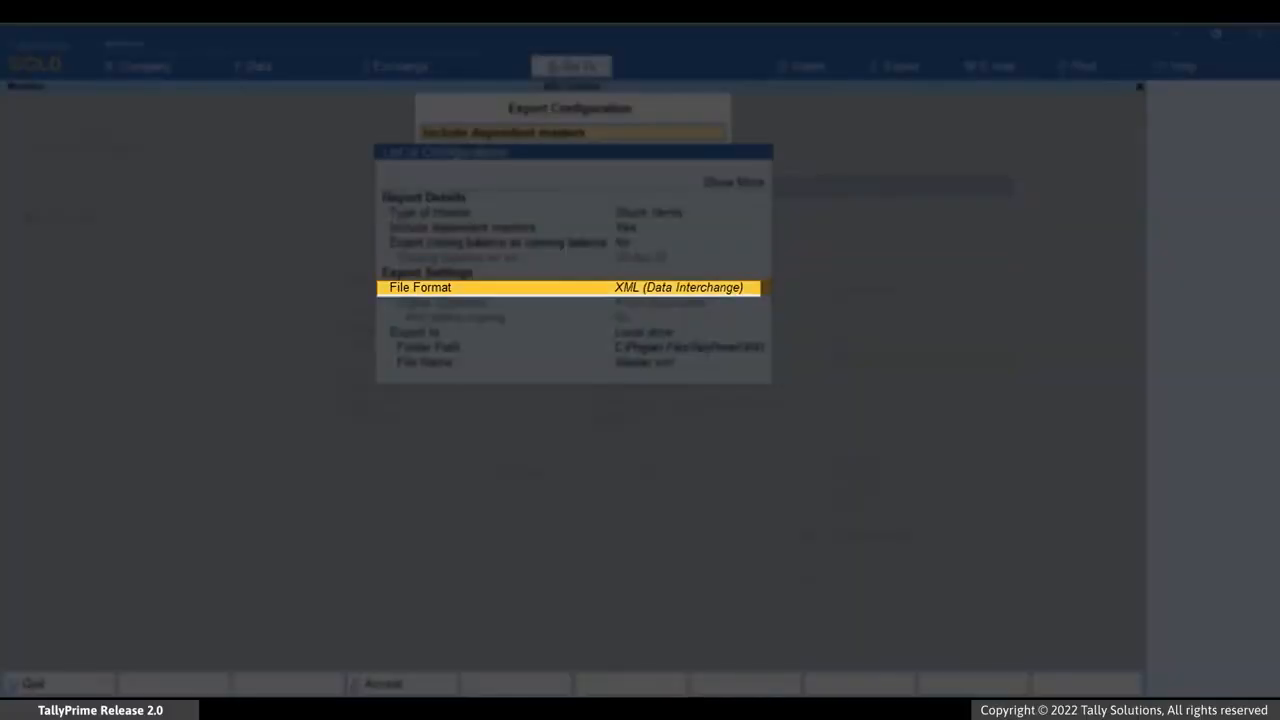
{"action": "key", "text": "Return"}
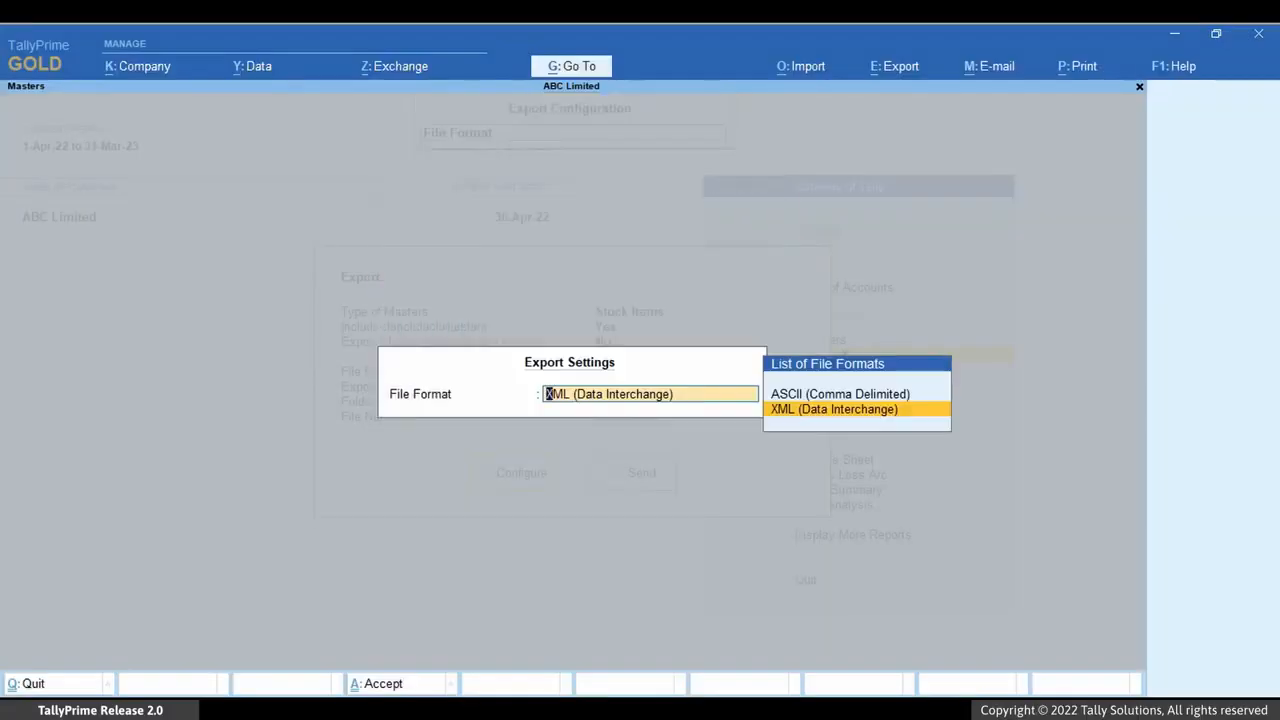
{"action": "key", "text": "Up"}
{"action": "key", "text": "Down"}
{"action": "key", "text": "Return"}
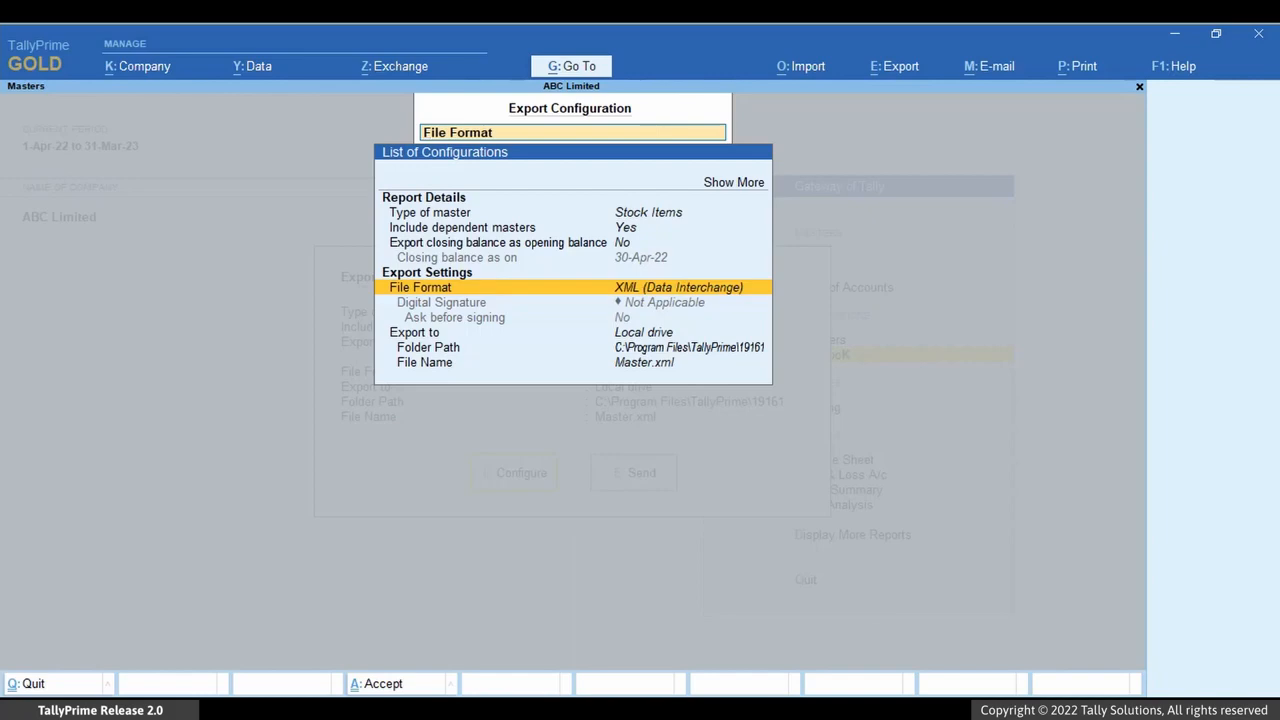
Choose the local drive as the export location and open manual path entry for the export folder
{"action": "key", "text": "Down"}
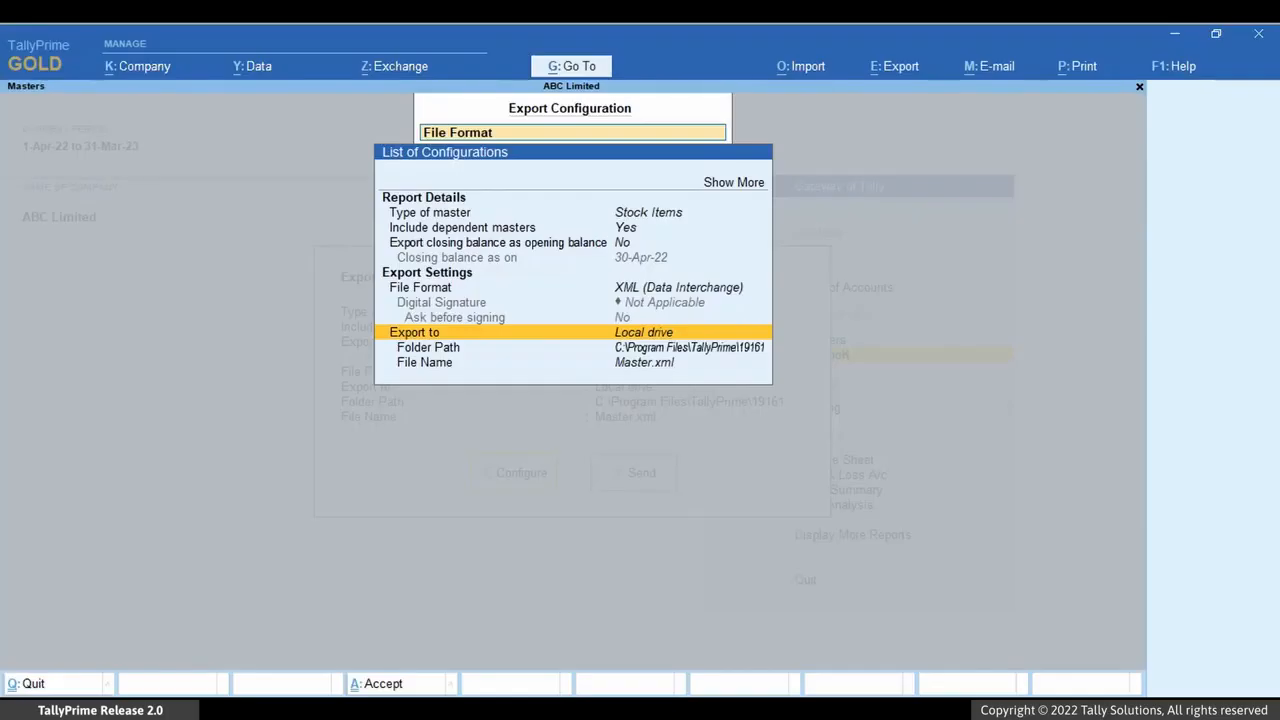
{"action": "key", "text": "Return"}
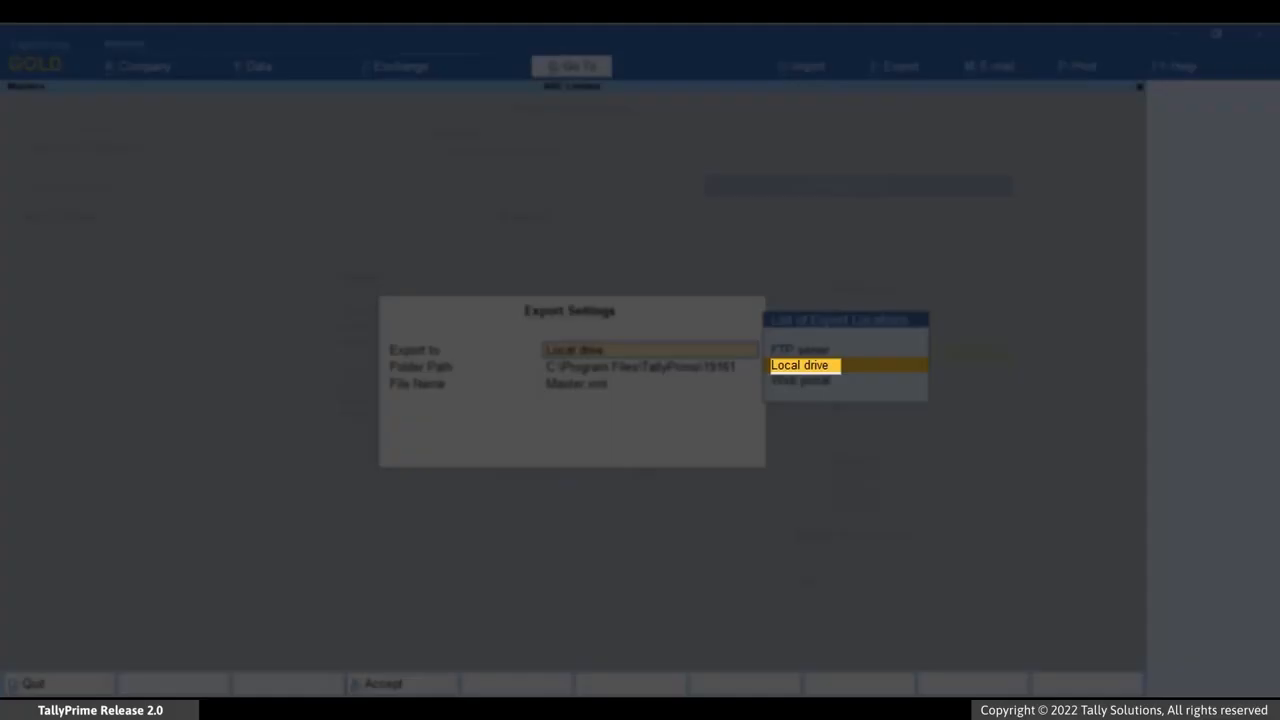
{"action": "key", "text": "Return"}
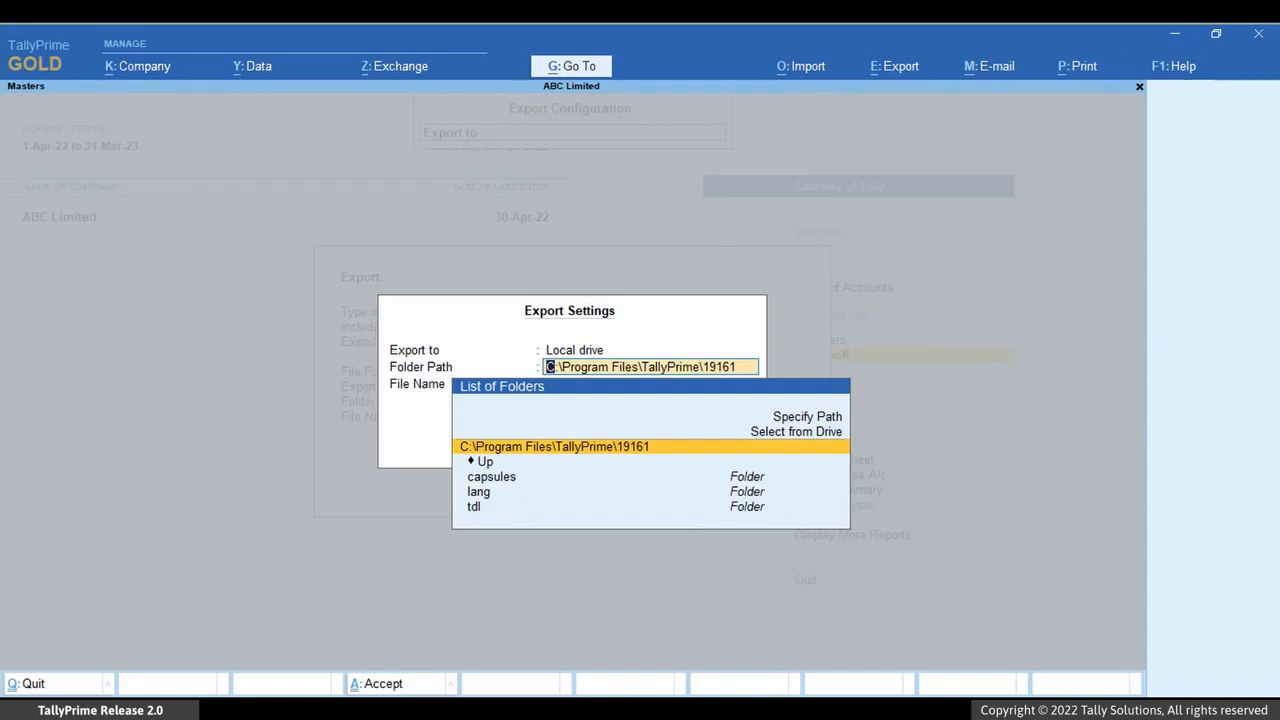
{"action": "key", "text": "Up"}
{"action": "key", "text": "Up"}
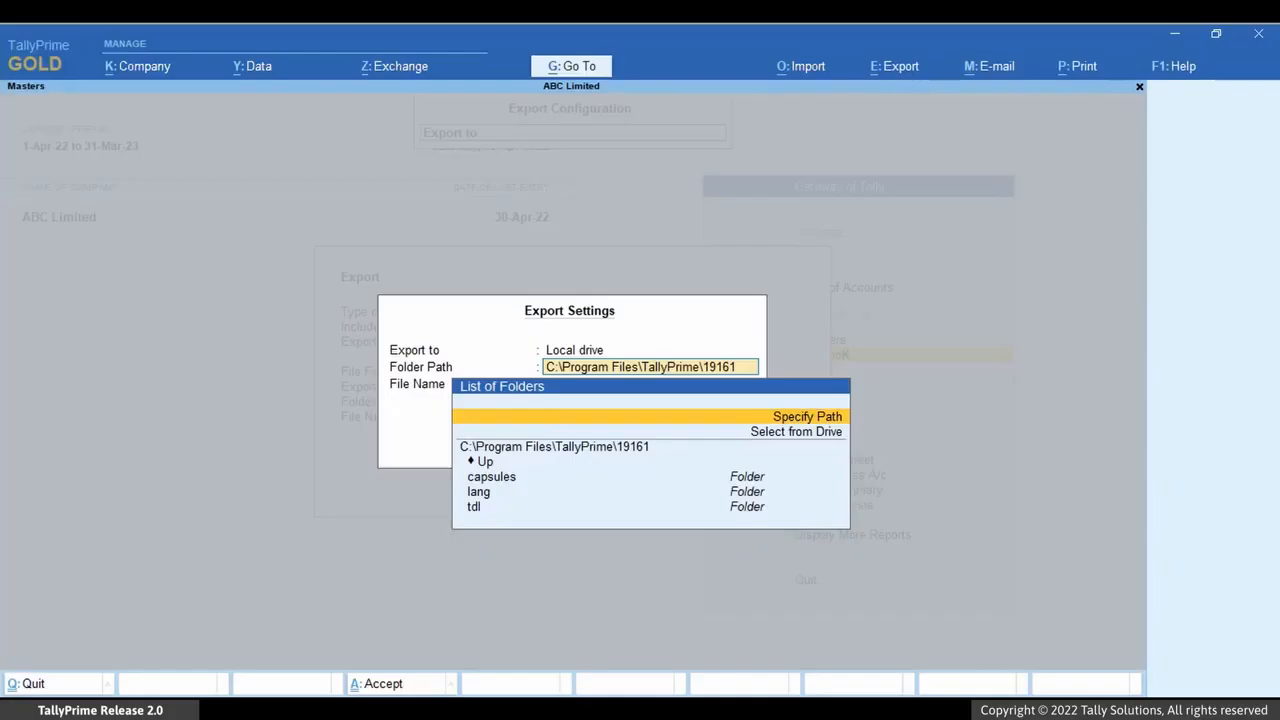
{"action": "key", "text": "Return"}
Copy the path D:\export from File Explorer, set it as the export folder in TallyPrime, and keep the file name Master.xml
{"action": "key", "text": "alt+Tab"}
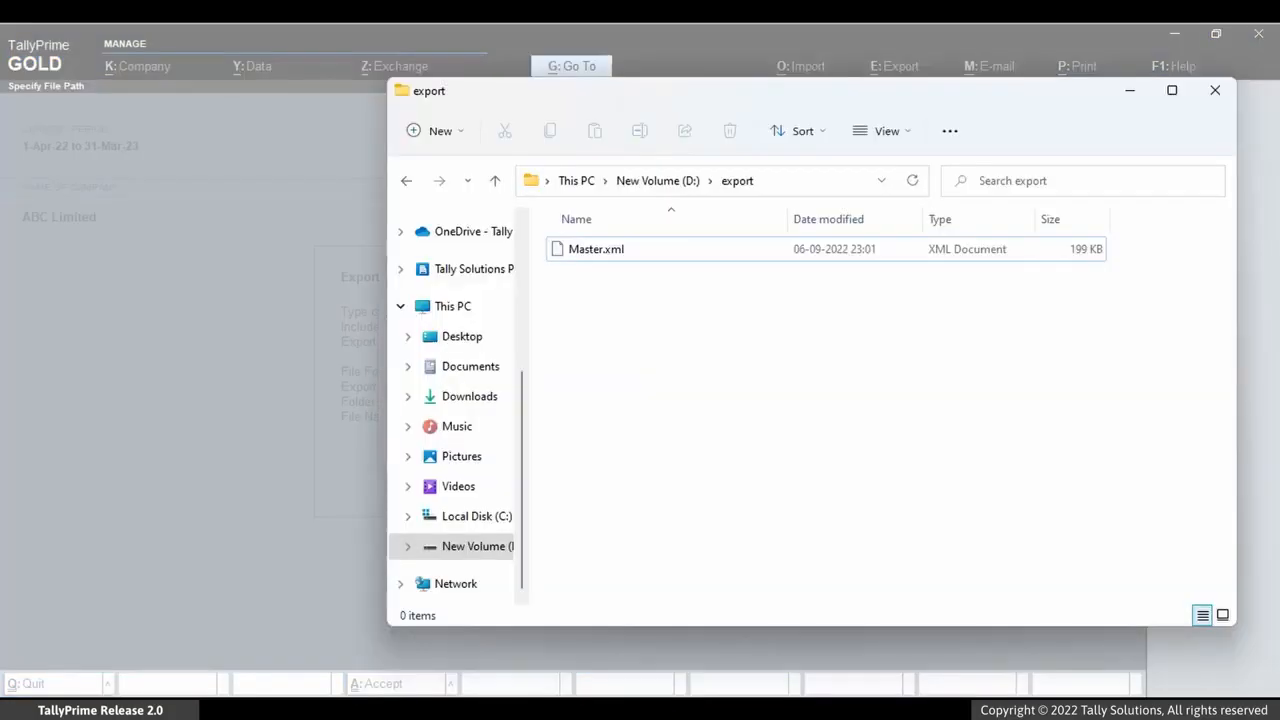
{"action": "key", "text": "F4"}
{"action": "key", "text": "ctrl+shift+Left"}
{"action": "key", "text": "ctrl+shift+Left"}
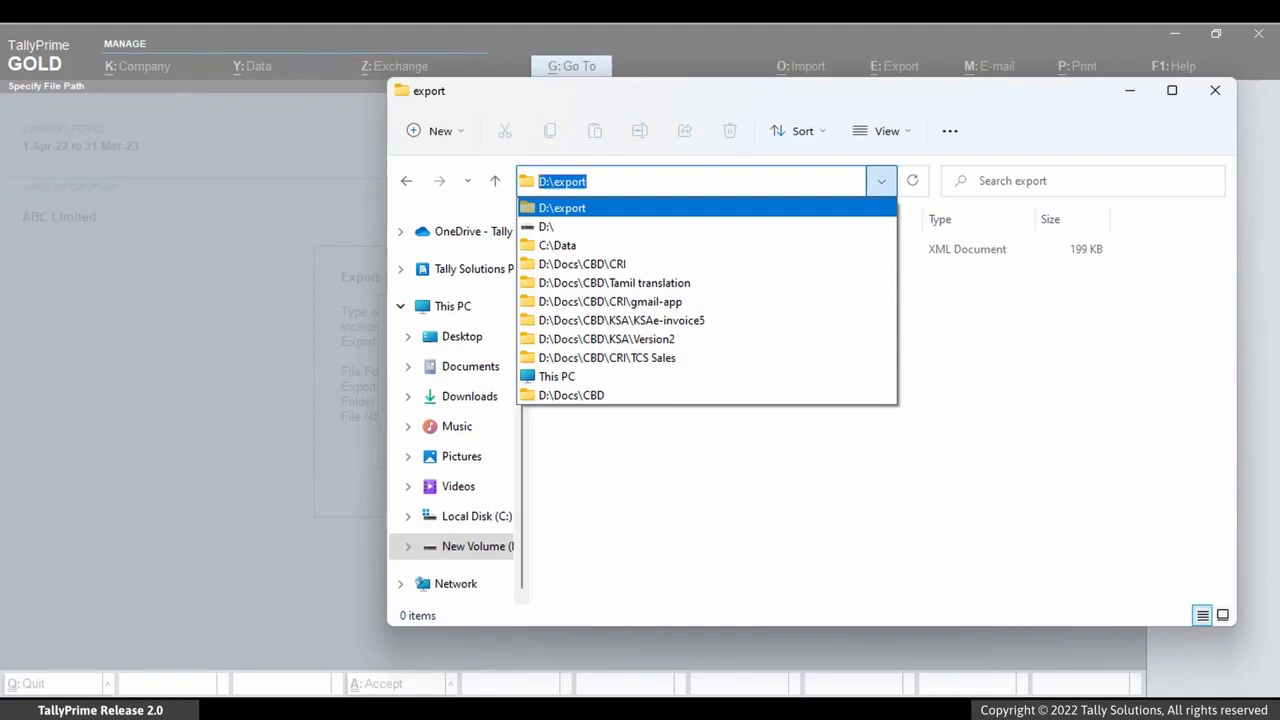
{"action": "key", "text": "ctrl+c"}
{"action": "key", "text": "alt+Tab"}
{"action": "key", "text": "ctrl+alt+v"}
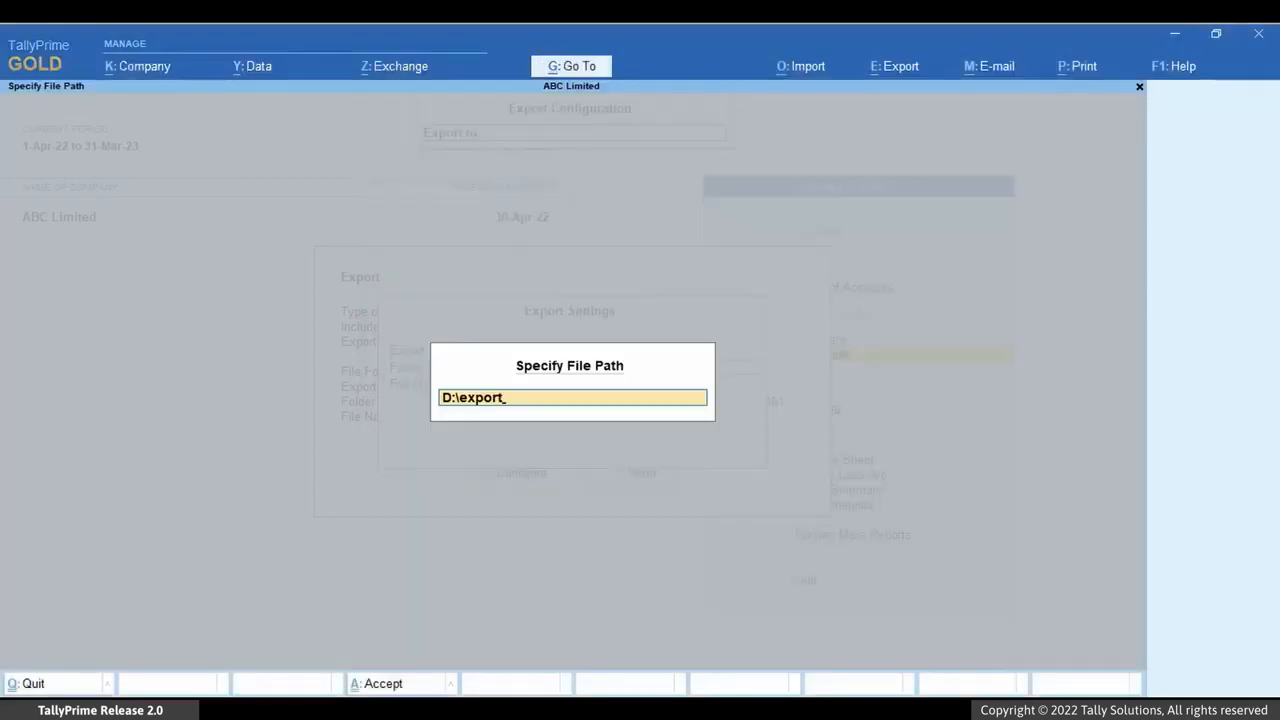
{"action": "key", "text": "Return"}
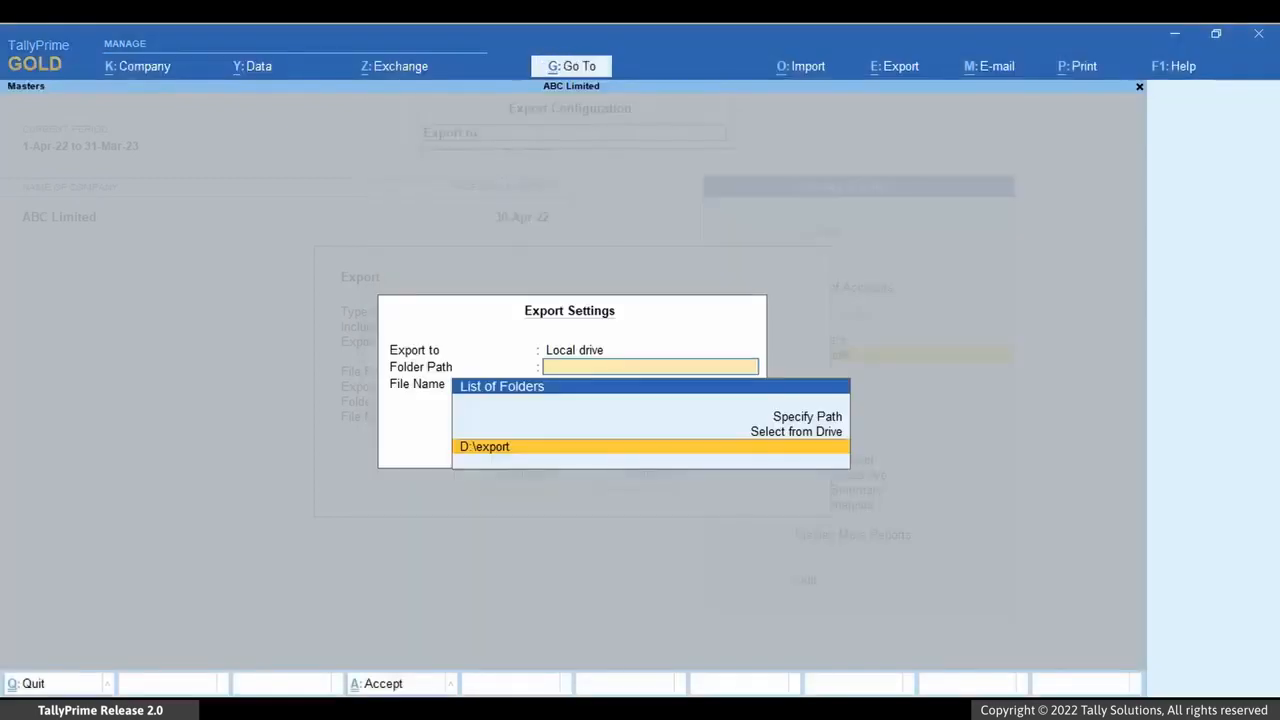
{"action": "key", "text": "Return"}
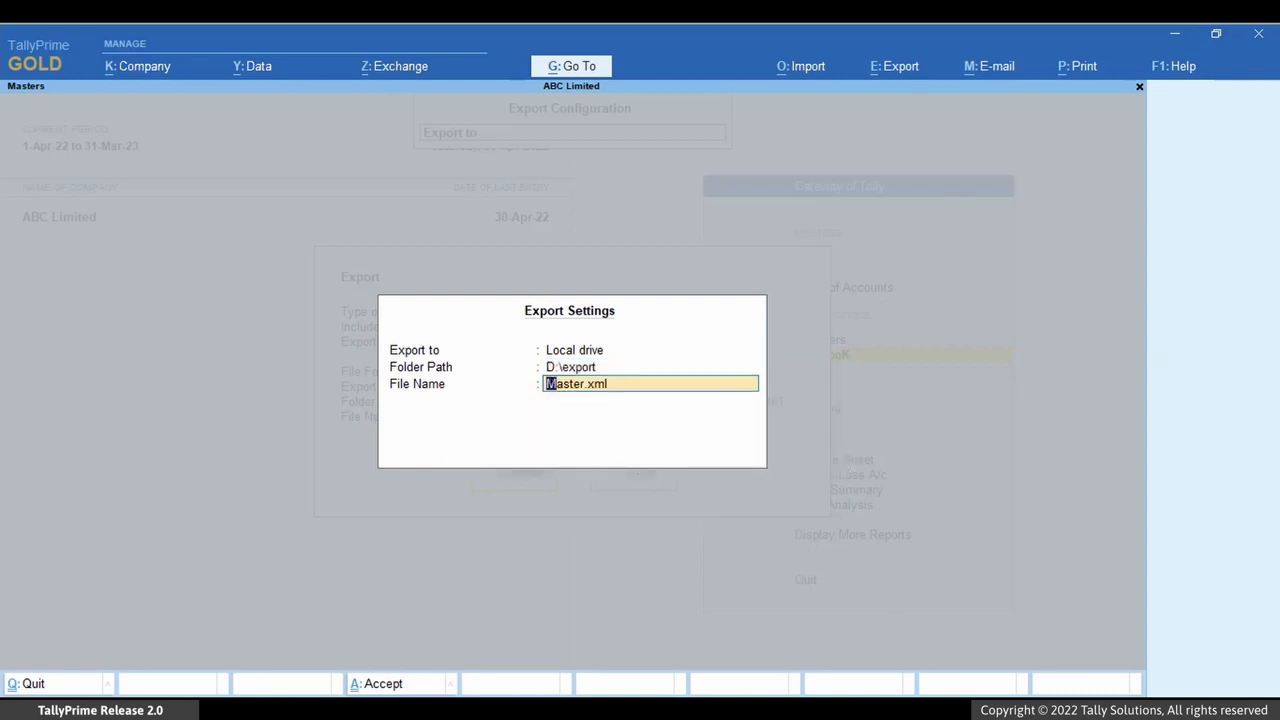
{"action": "key", "text": "ctrl+a"}
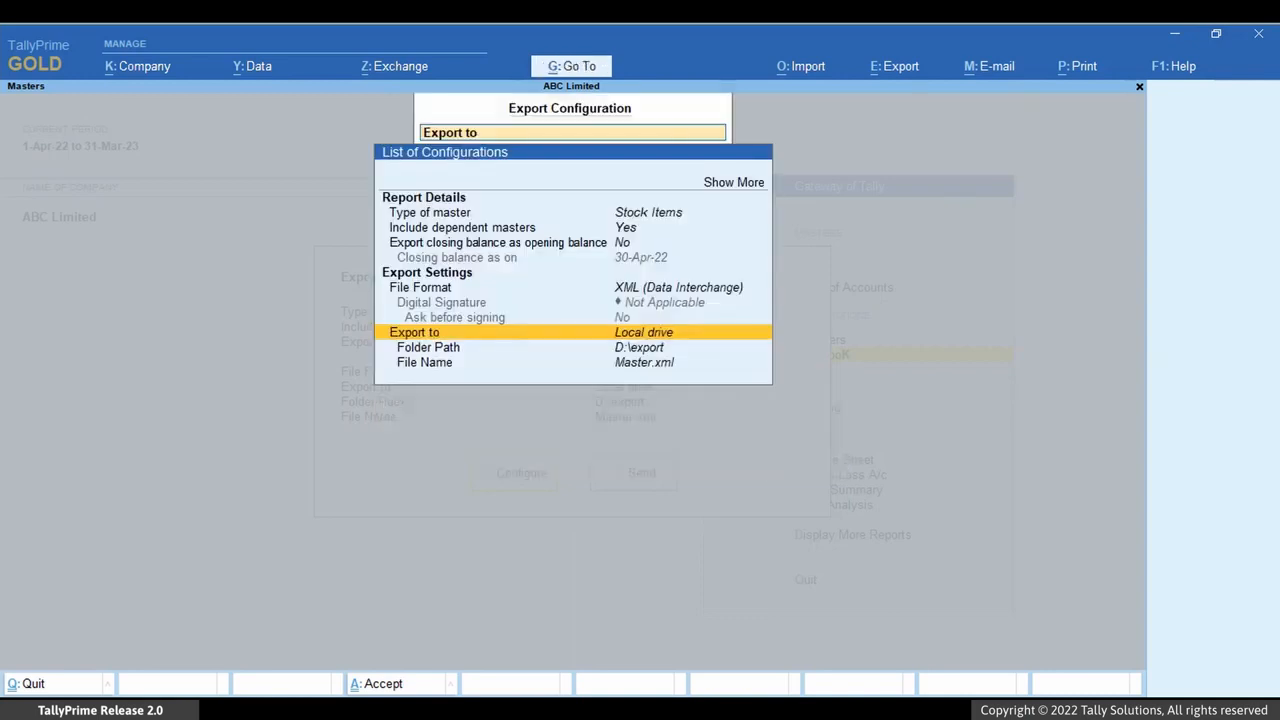
Expand the export configuration list to show more options, then accept the settings and export the stock item masters
{"action": "key", "text": "Up"}
{"action": "key", "text": "Up"}
{"action": "key", "text": "Up"}
{"action": "key", "text": "Up"}
{"action": "key", "text": "Up"}
{"action": "key", "text": "Up"}
{"action": "key", "text": "Up"}
{"action": "key", "text": "Up"}
{"action": "key", "text": "Up"}
{"action": "key", "text": "Up"}
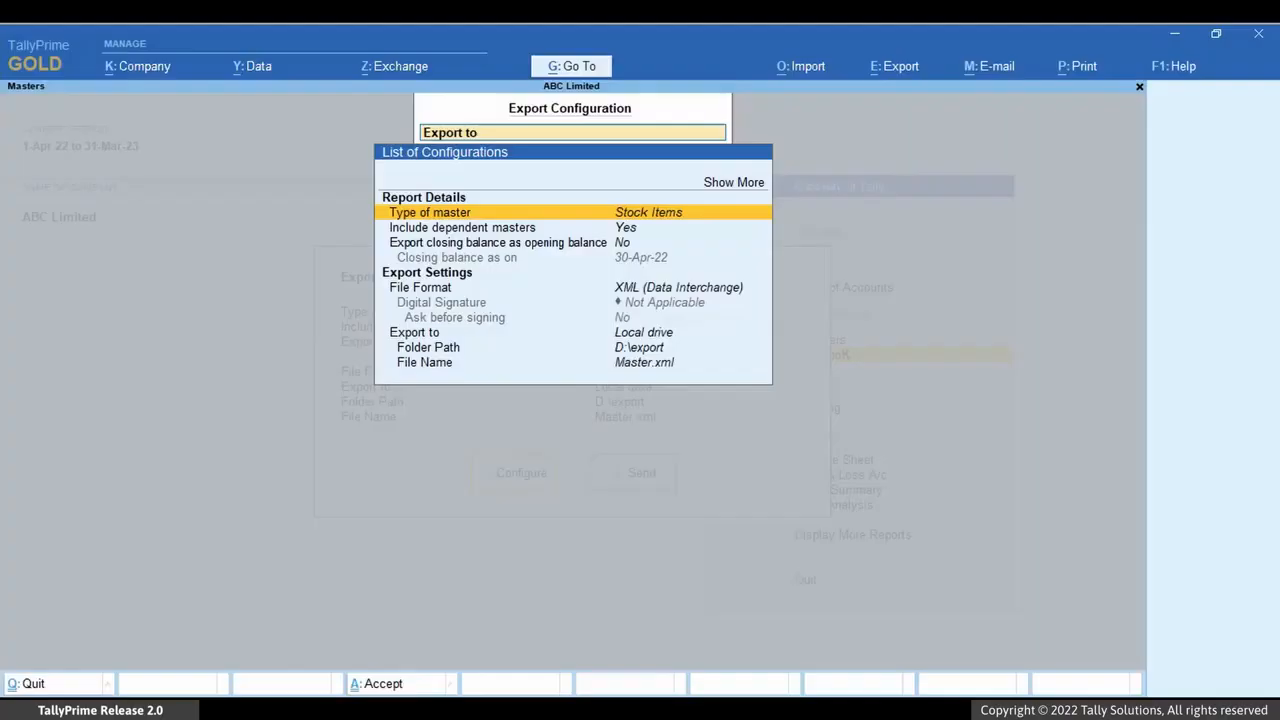
{"action": "key", "text": "Return"}
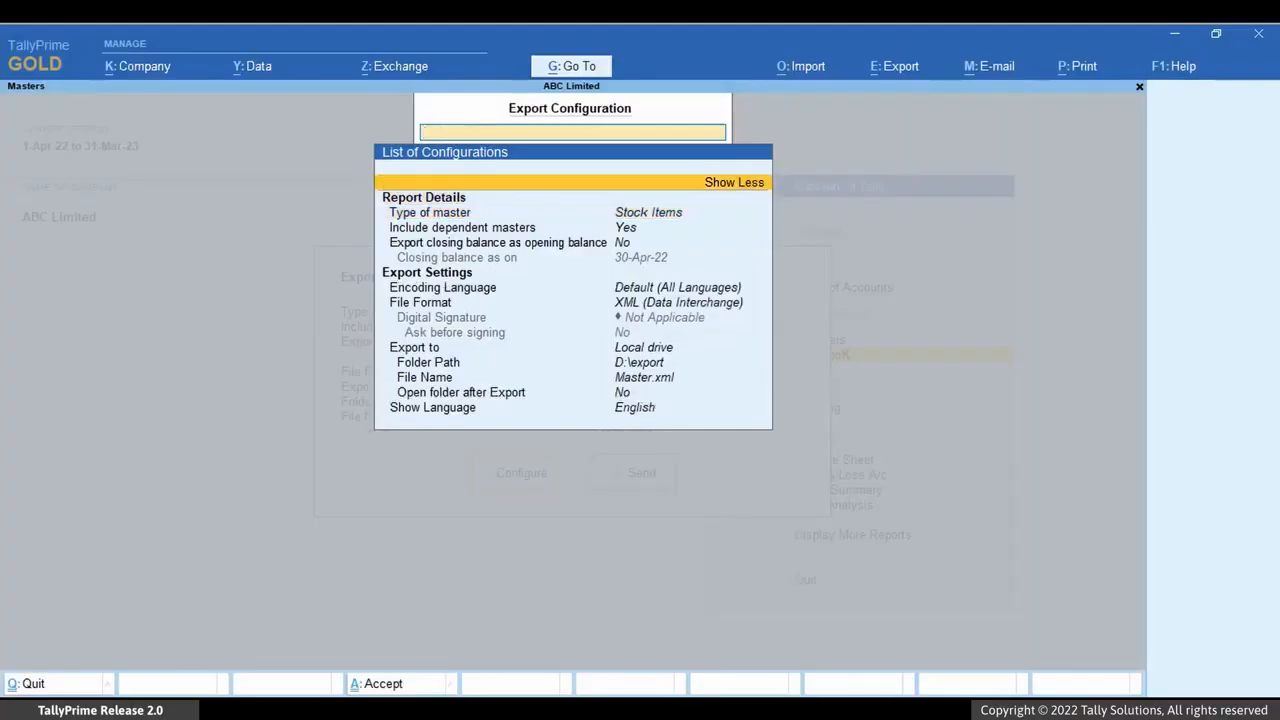
{"action": "key", "text": "ctrl+a"}
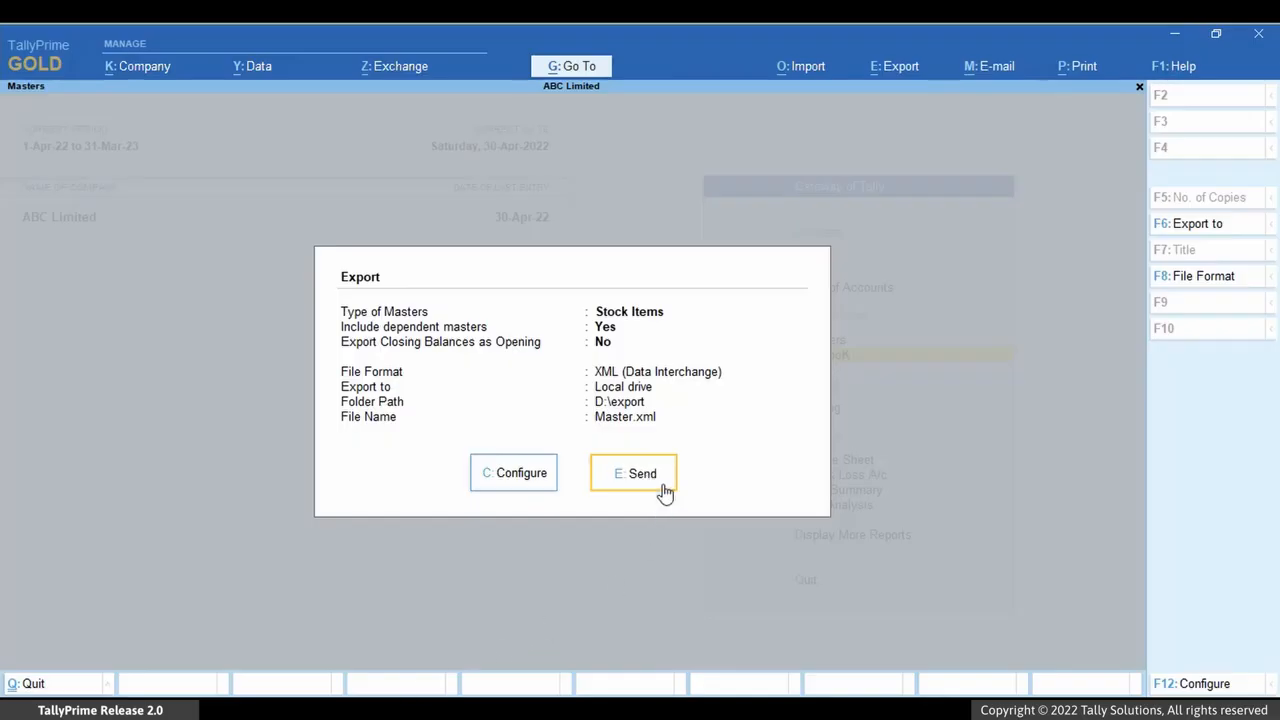
{"action": "left_click", "coordinate": [665, 490]}
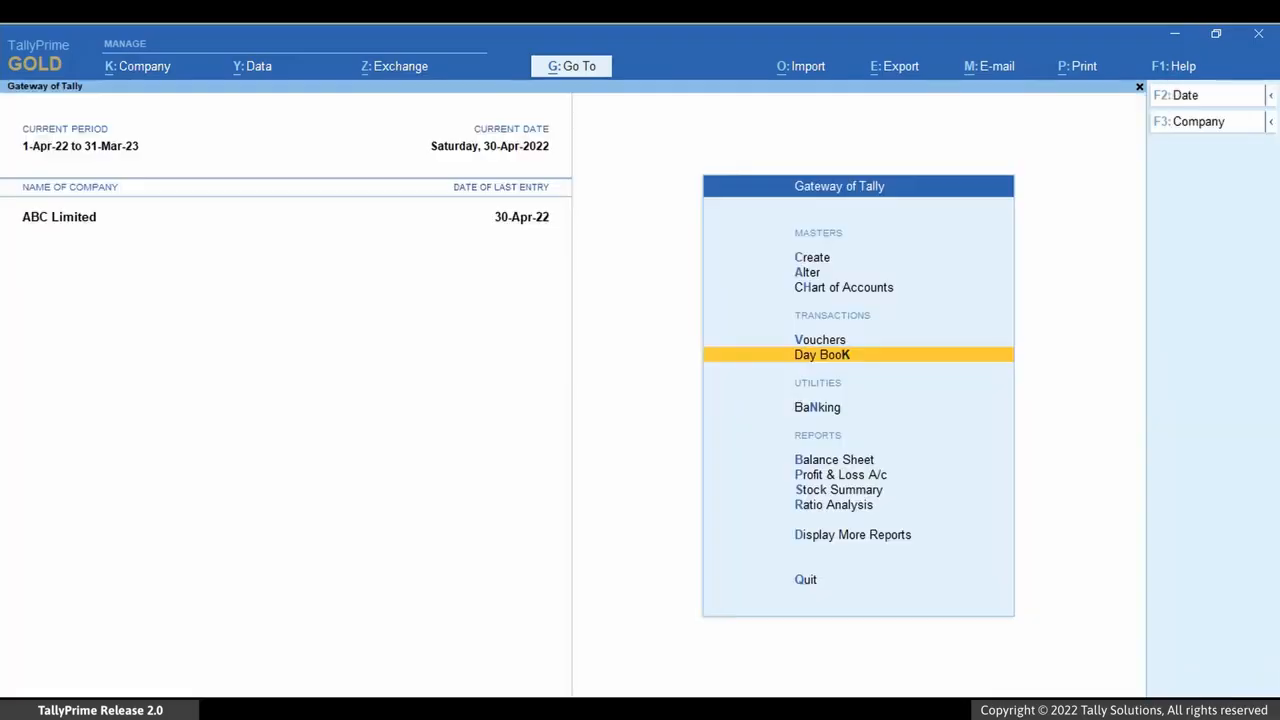
Shut the company ABC Limited and load National Enterprises from C:\Data\Import
{"action": "key", "text": "alt+Tab"}
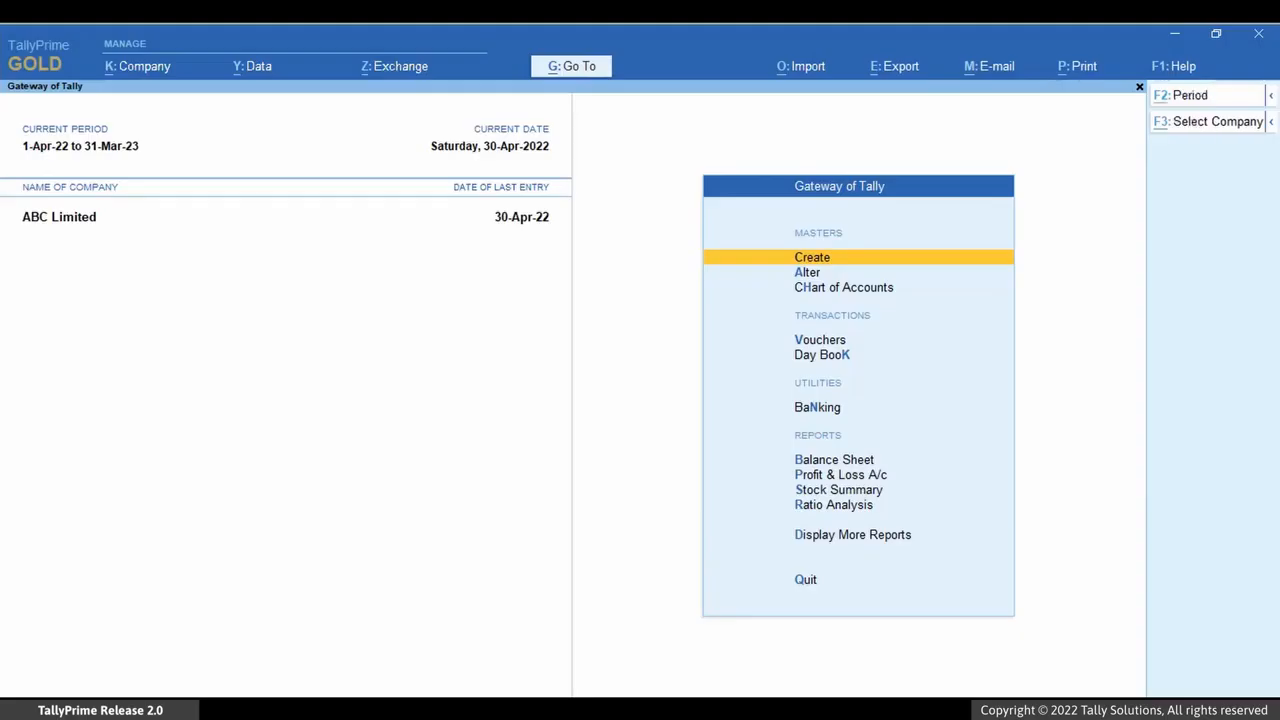
{"action": "key", "text": "alt+k"}
{"action": "key", "text": "Down"}
{"action": "key", "text": "Down"}
{"action": "key", "text": "Down"}
{"action": "key", "text": "Down"}
{"action": "key", "text": "Return"}
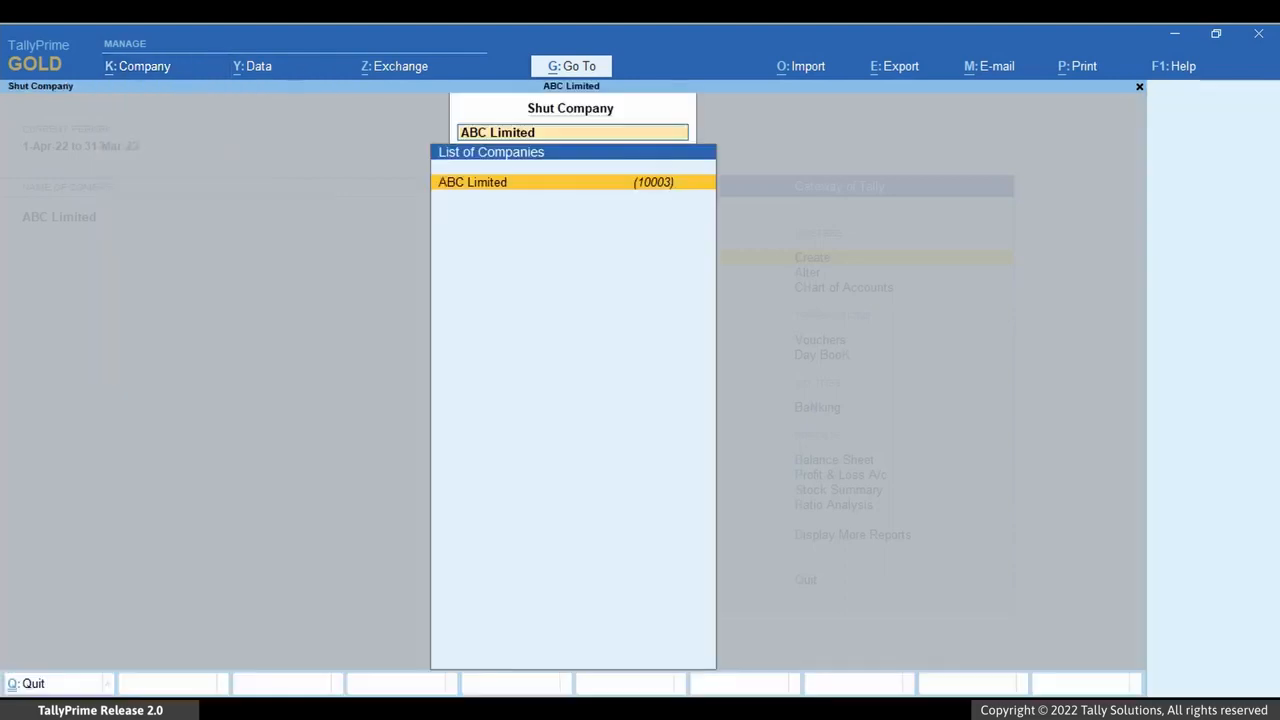
{"action": "key", "text": "Return"}
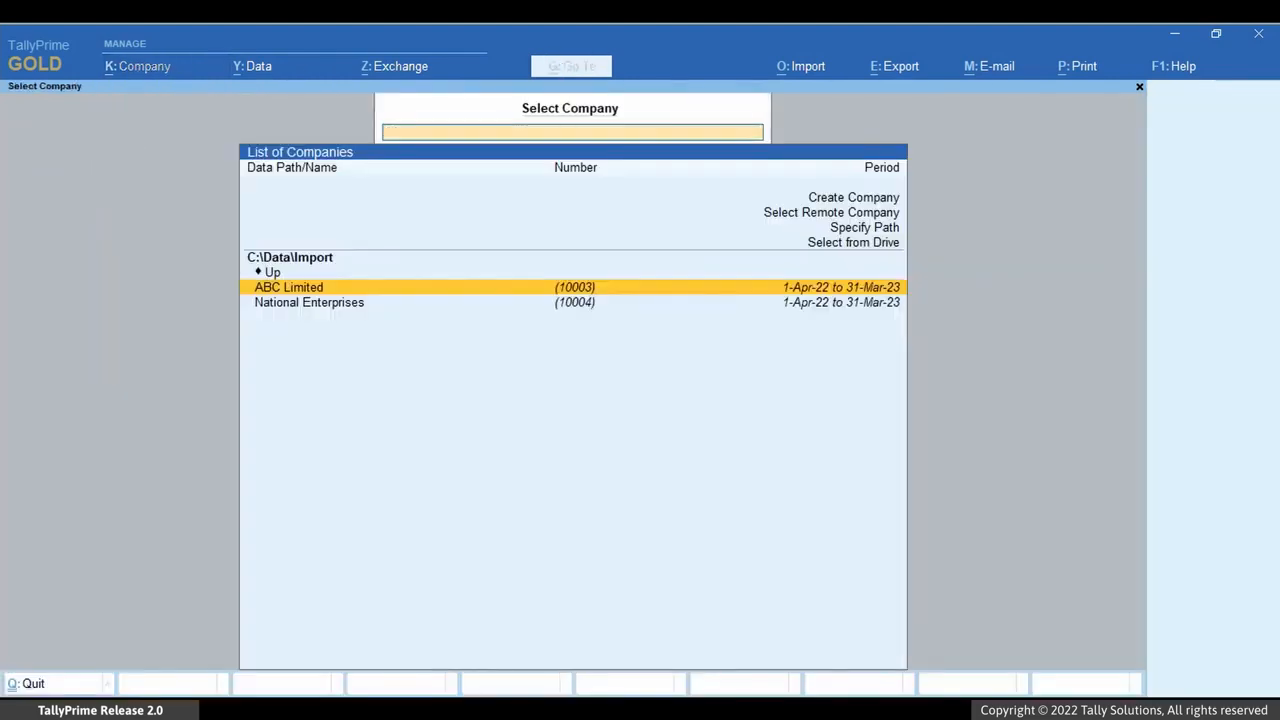
{"action": "key", "text": "Down"}
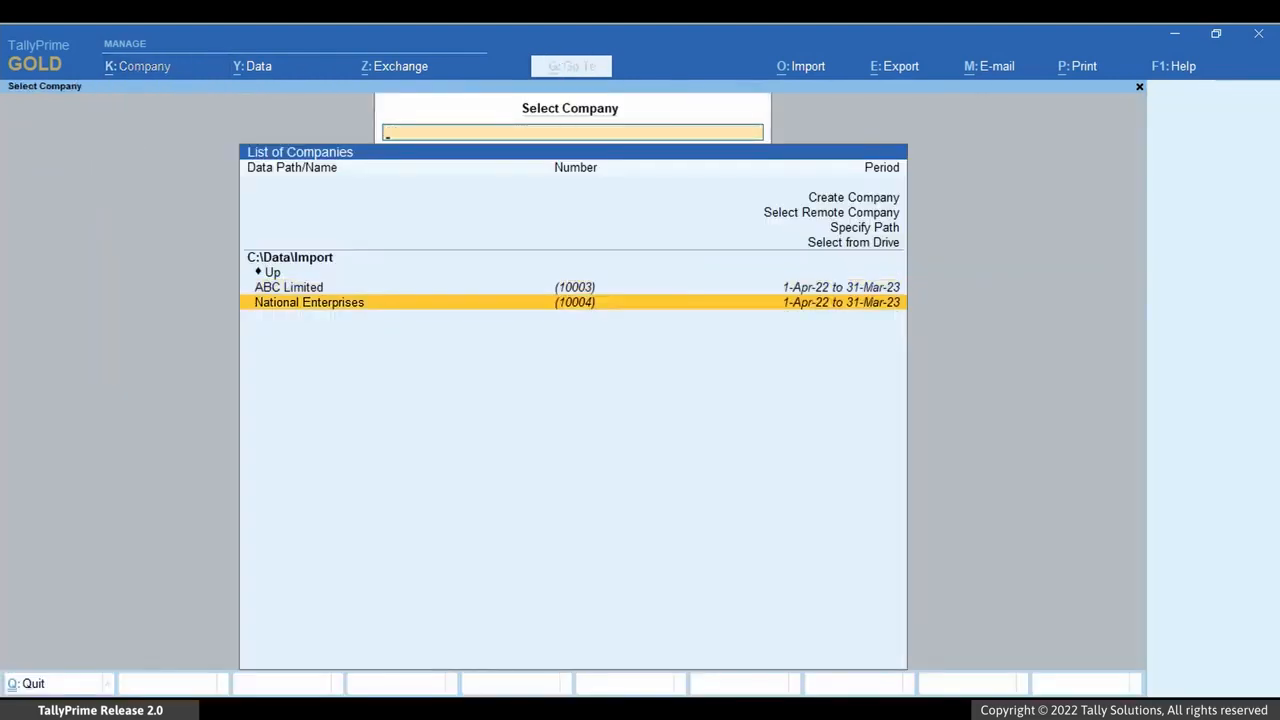
{"action": "key", "text": "Return"}
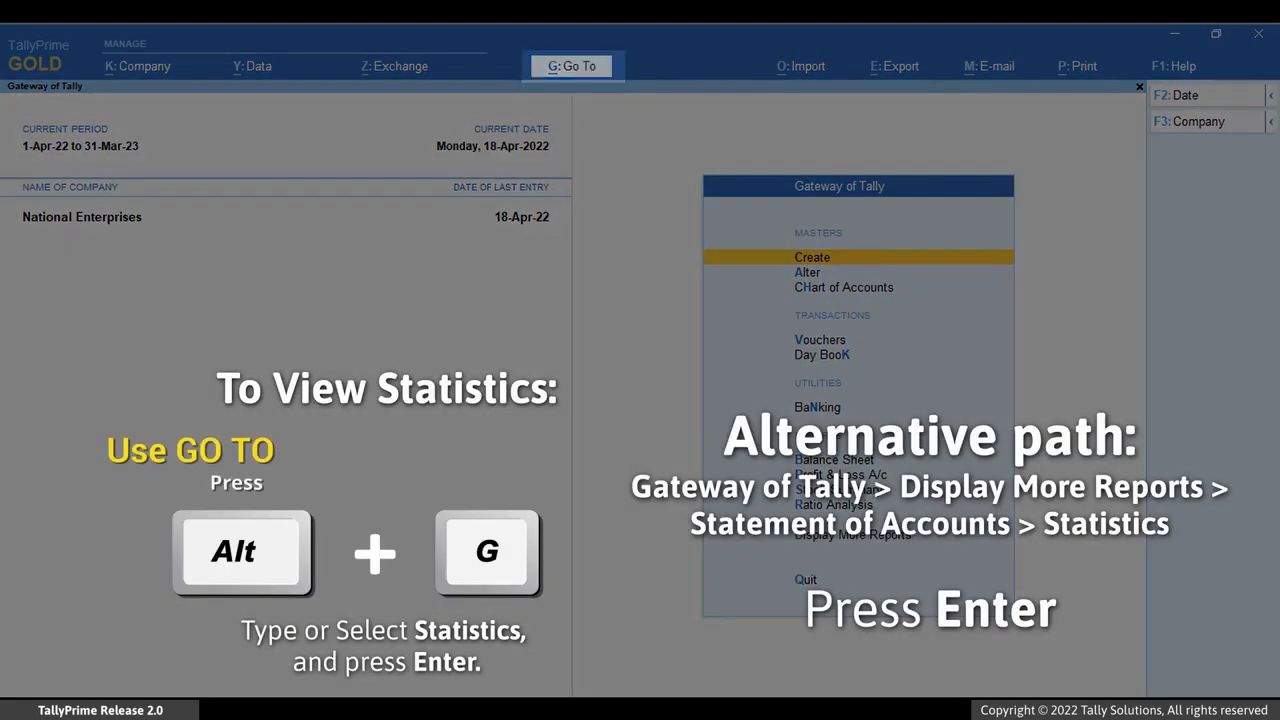
Open the Statistics report for National Enterprises, examine the number of masters per account type, and close the report
{"action": "key", "text": "alt+g"}
{"action": "type", "text": "Sta"}
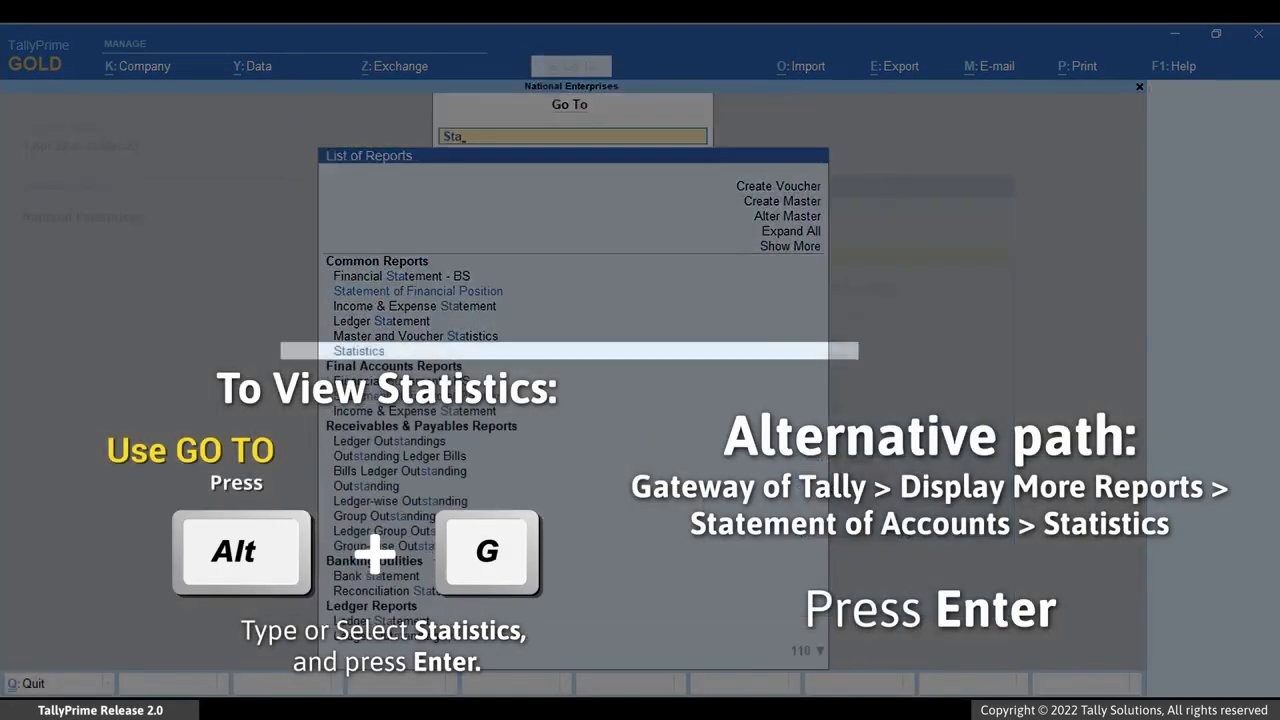
{"action": "key", "text": "Down"}
{"action": "key", "text": "Down"}
{"action": "key", "text": "Down"}
{"action": "key", "text": "Down"}
{"action": "key", "text": "Return"}
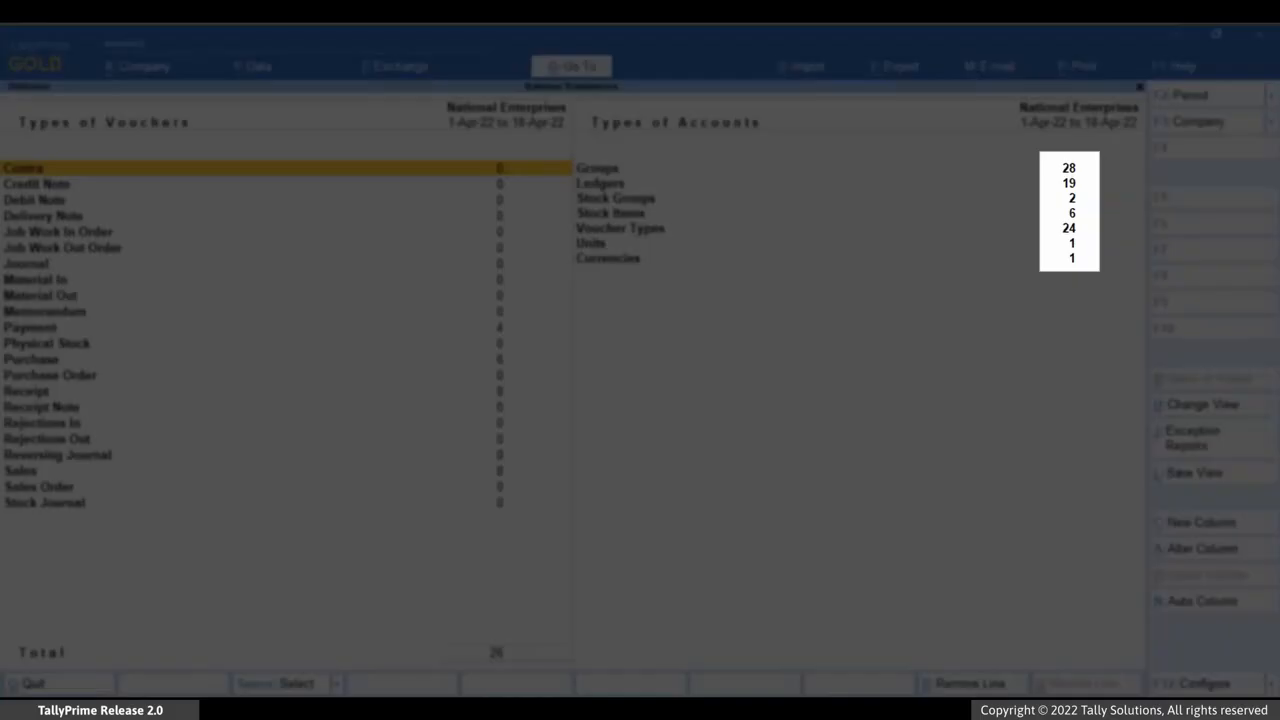
{"action": "key", "text": "Escape"}
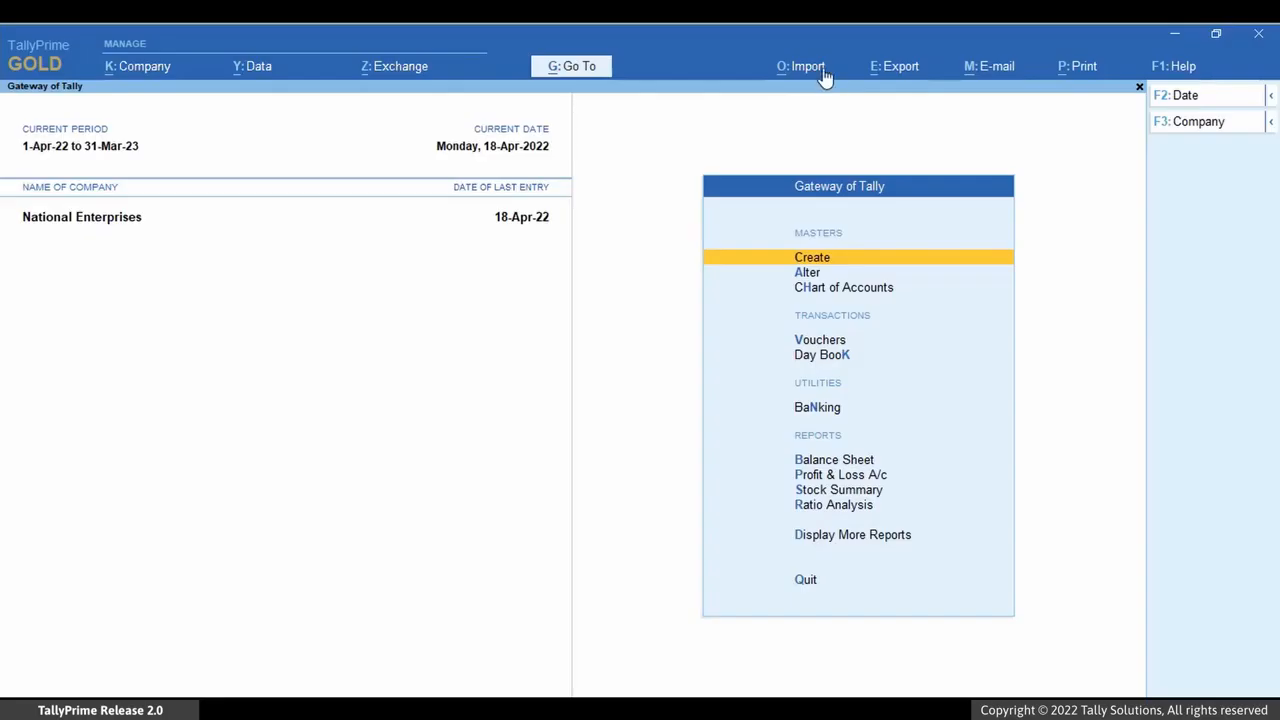
Start a masters import into National Enterprises and set the import file path to D:\export
{"action": "left_click", "coordinate": [824, 70]}
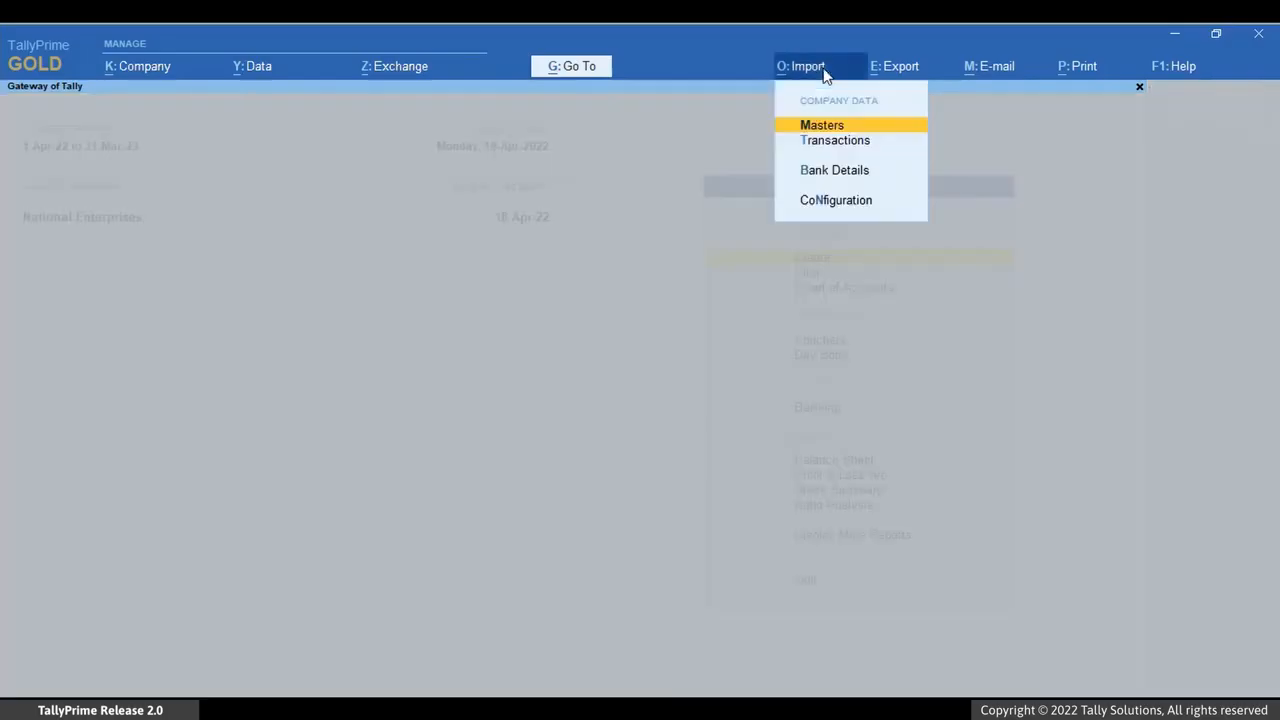
{"action": "left_click", "coordinate": [875, 126]}
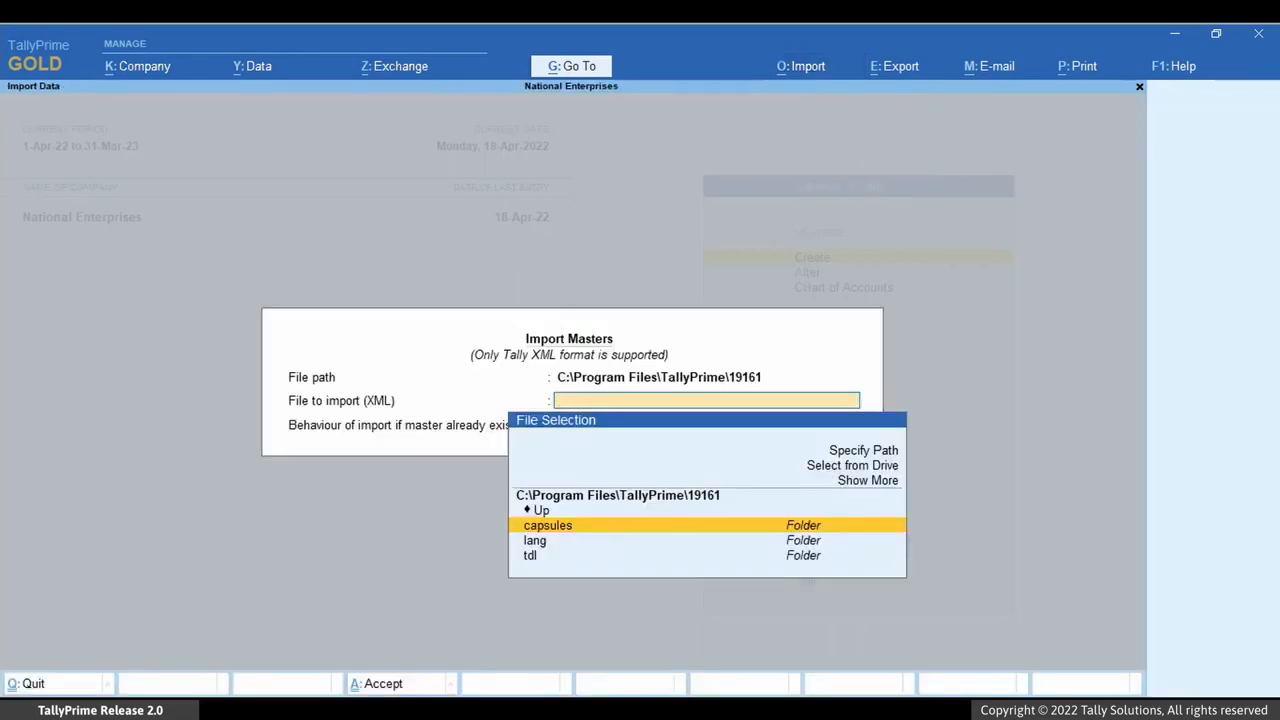
{"action": "key", "text": "Up"}
{"action": "key", "text": "Up"}
{"action": "key", "text": "Up"}
{"action": "key", "text": "Up"}
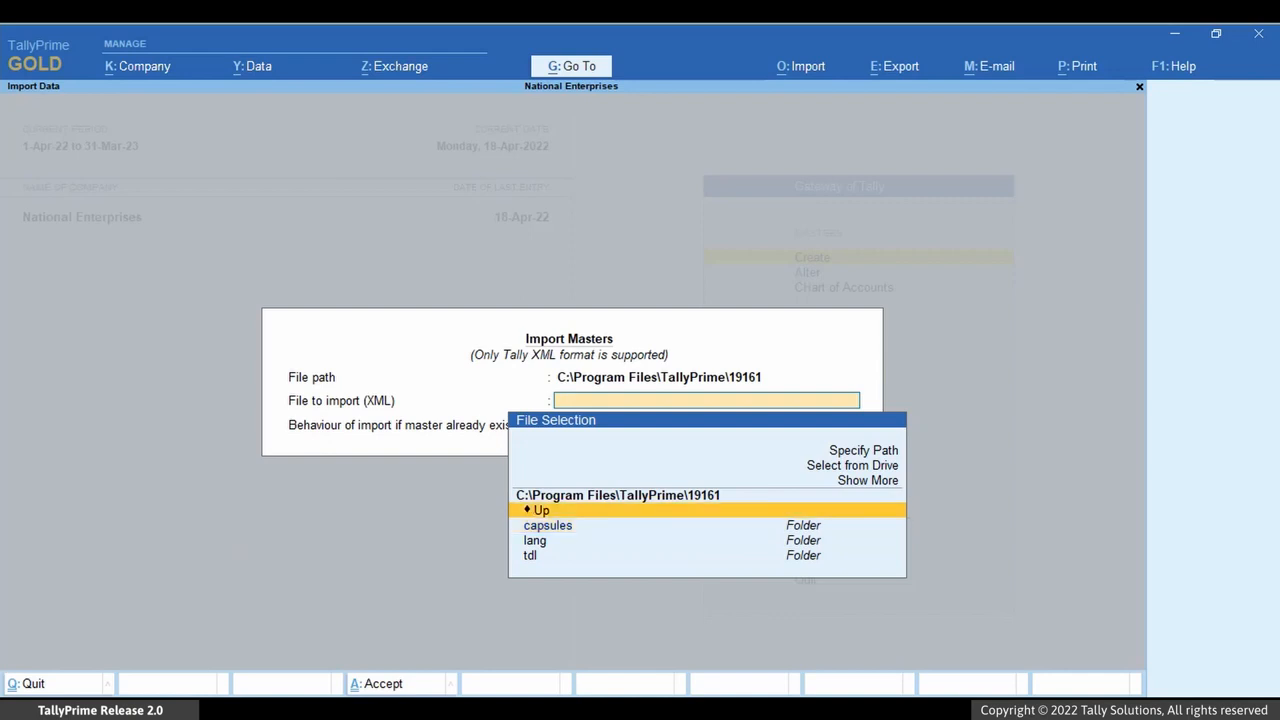
{"action": "key", "text": "Return"}
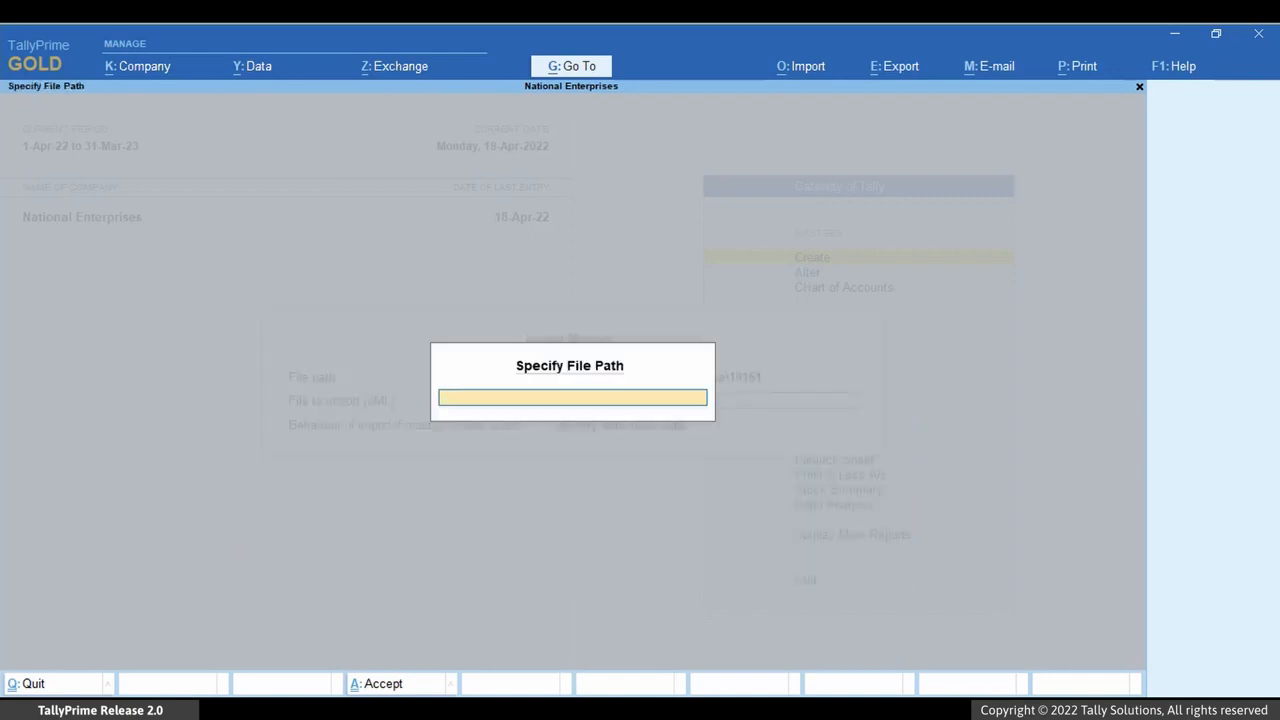
{"action": "key", "text": "ctrl+v"}
{"action": "key", "text": "Return"}
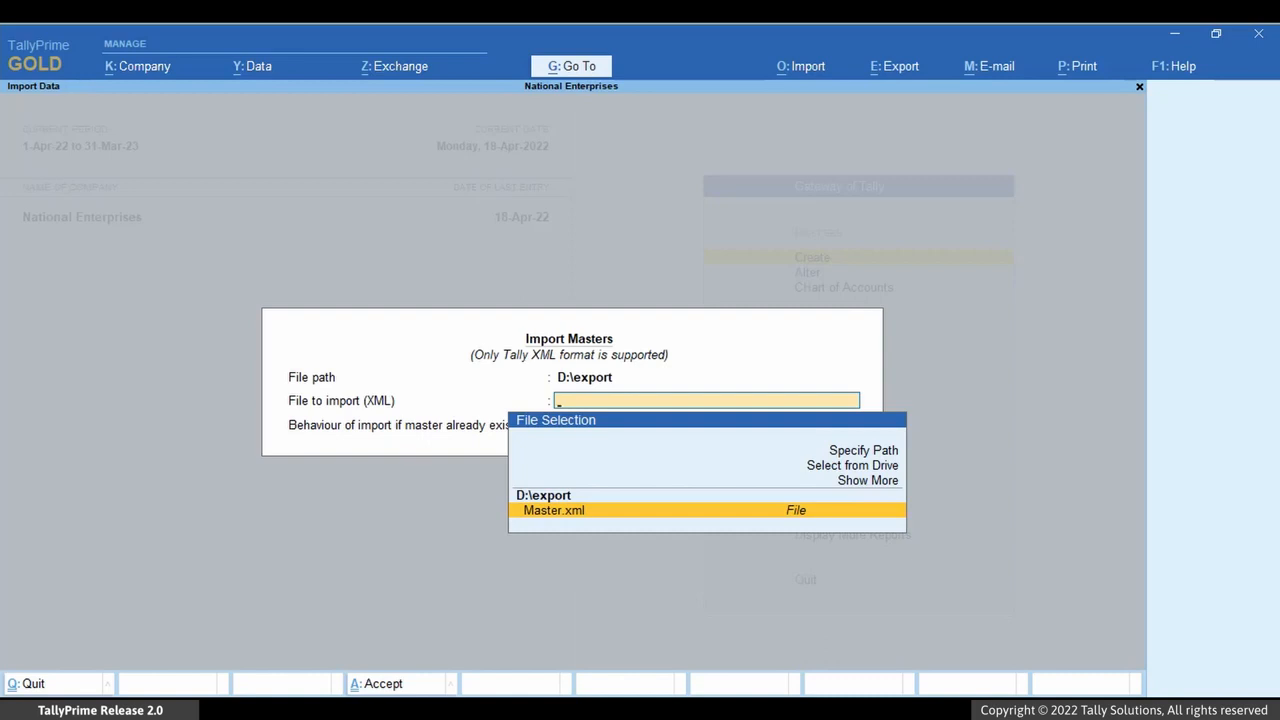
Choose Master.xml as the import file, set the behaviour for existing masters to Ignore duplicates, and run the import
{"action": "key", "text": "Return"}
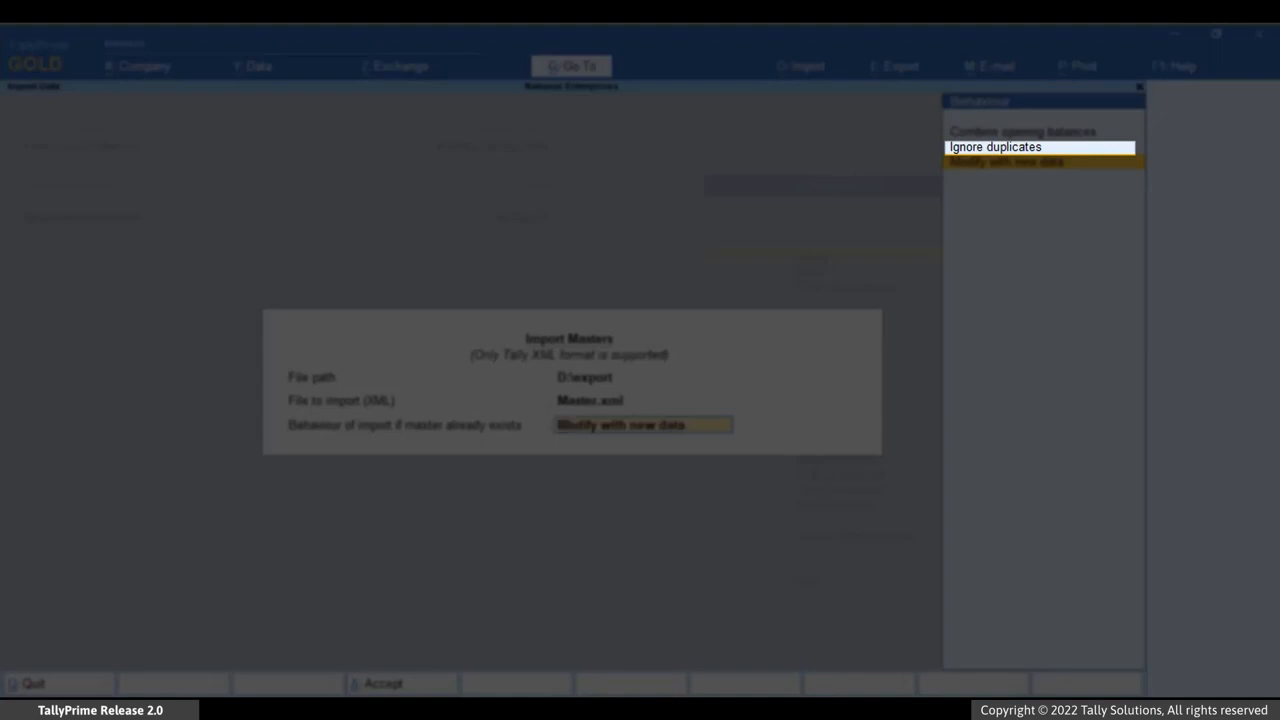
{"action": "key", "text": "Up"}
{"action": "key", "text": "Return"}
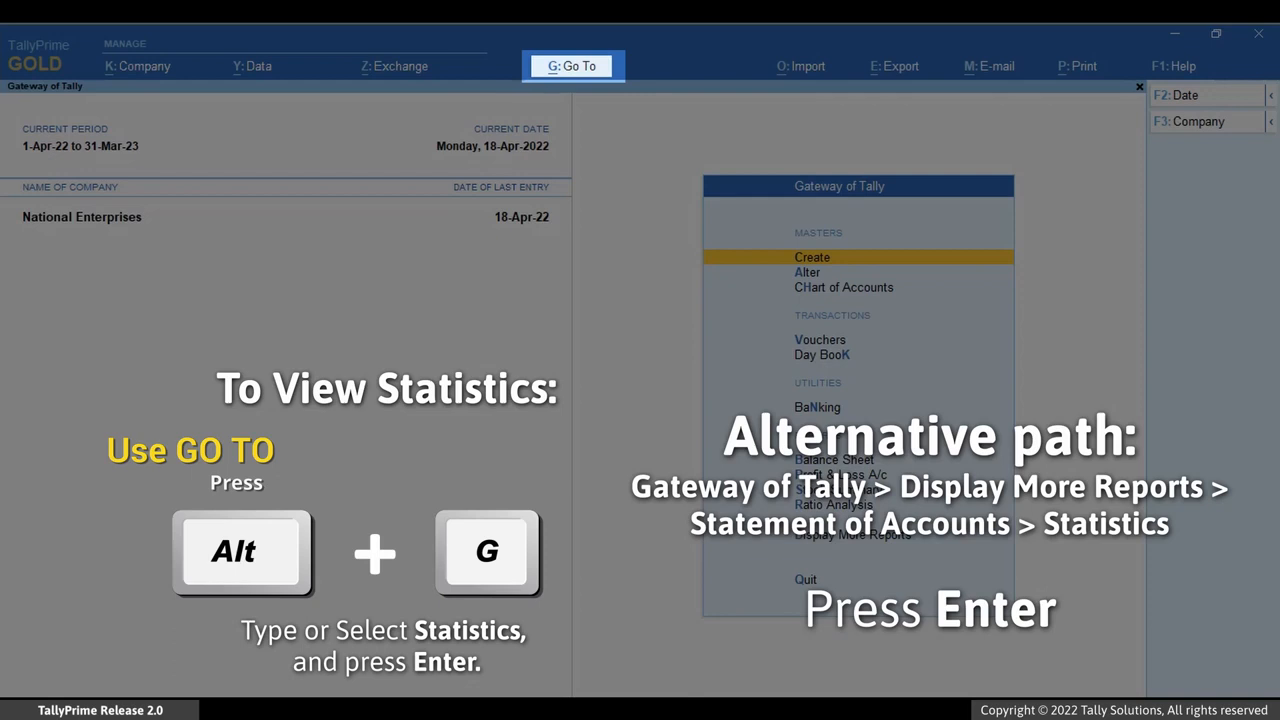
Open the Statistics report for National Enterprises to check the masters after the import
{"action": "key", "text": "alt+g"}
{"action": "type", "text": "St"}
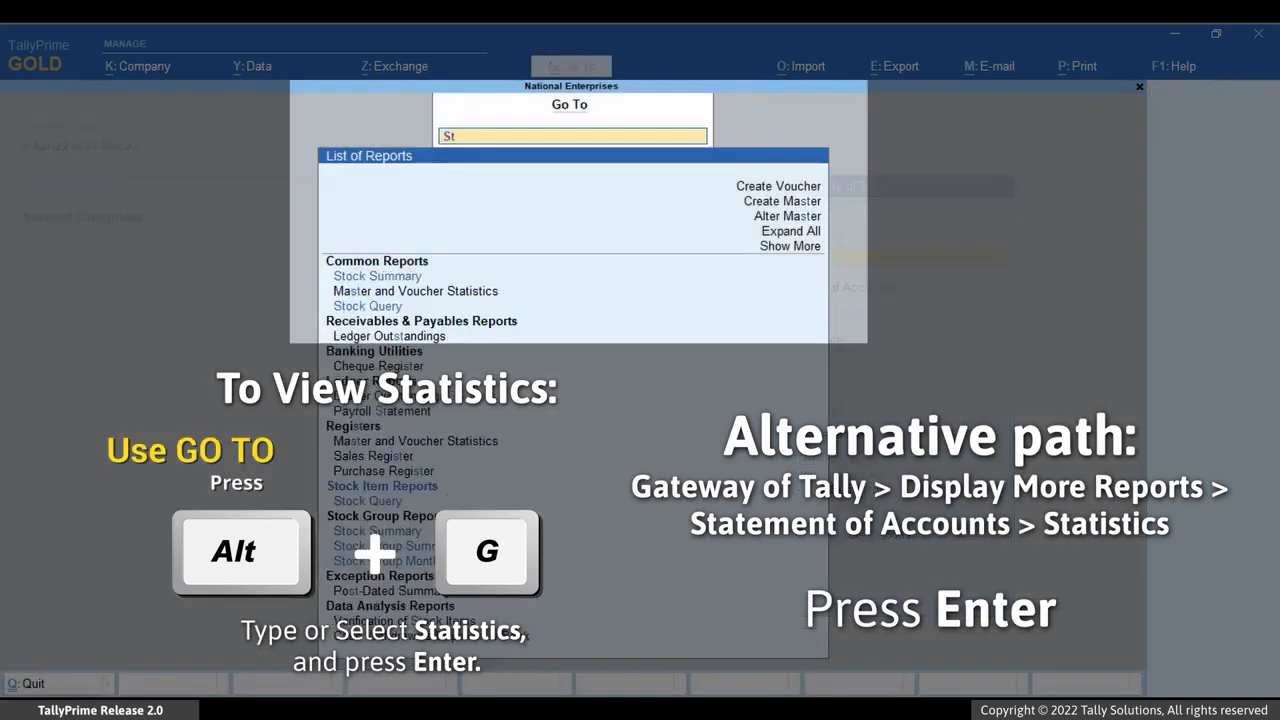
{"action": "type", "text": "a"}
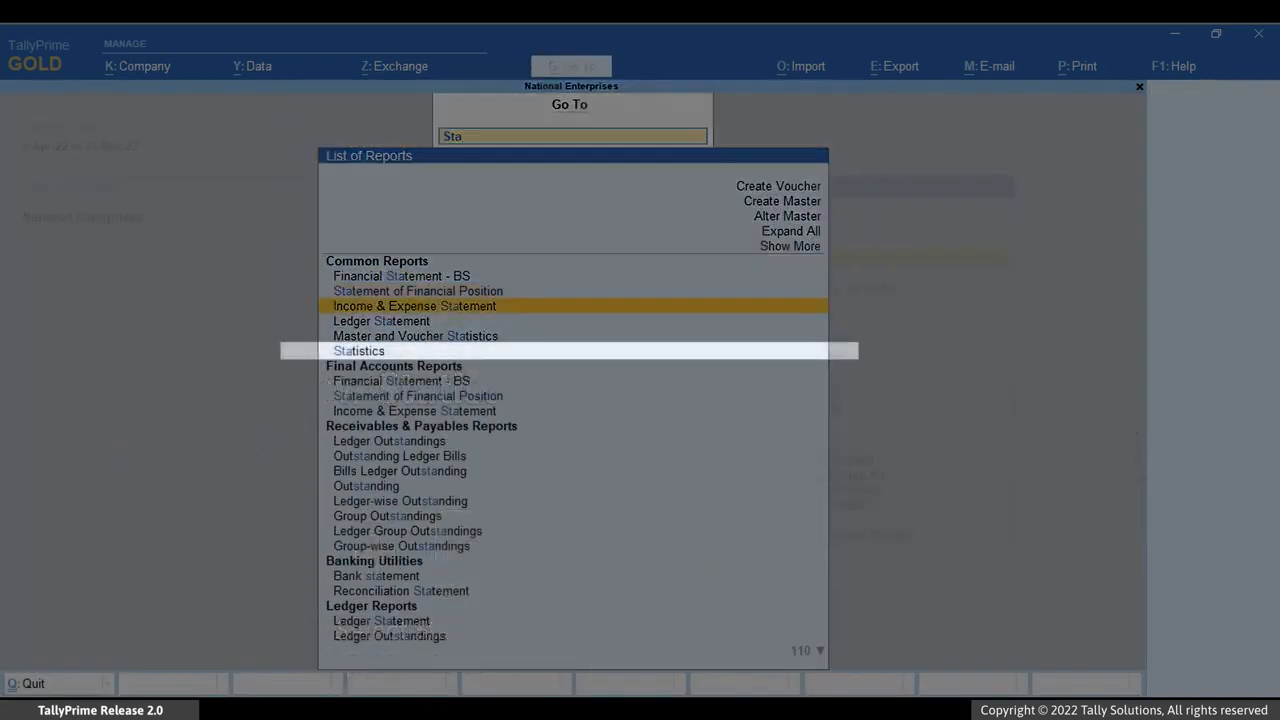
{"action": "key", "text": "Down"}
{"action": "key", "text": "Down"}
{"action": "key", "text": "Down"}
{"action": "key", "text": "Return"}
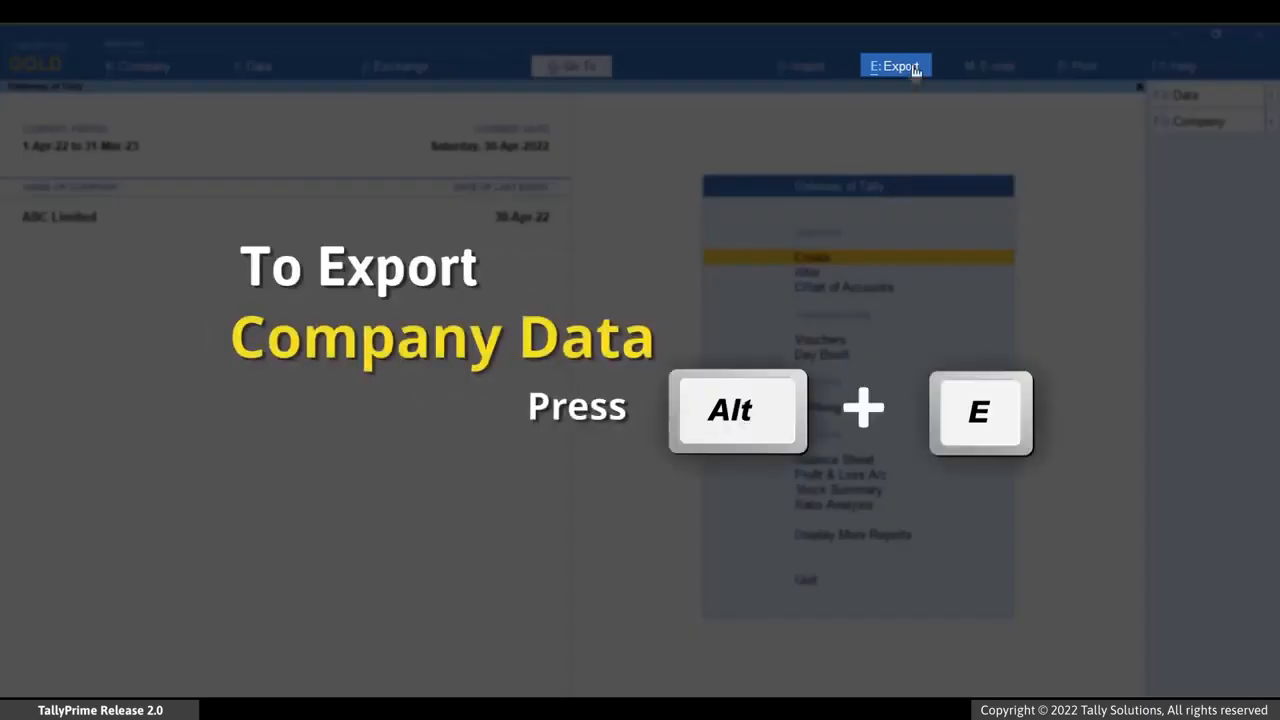
Start a transactions export from ABC Limited and set the type of voucher entries to Accounting Entries Only
{"action": "left_click", "coordinate": [914, 70]}
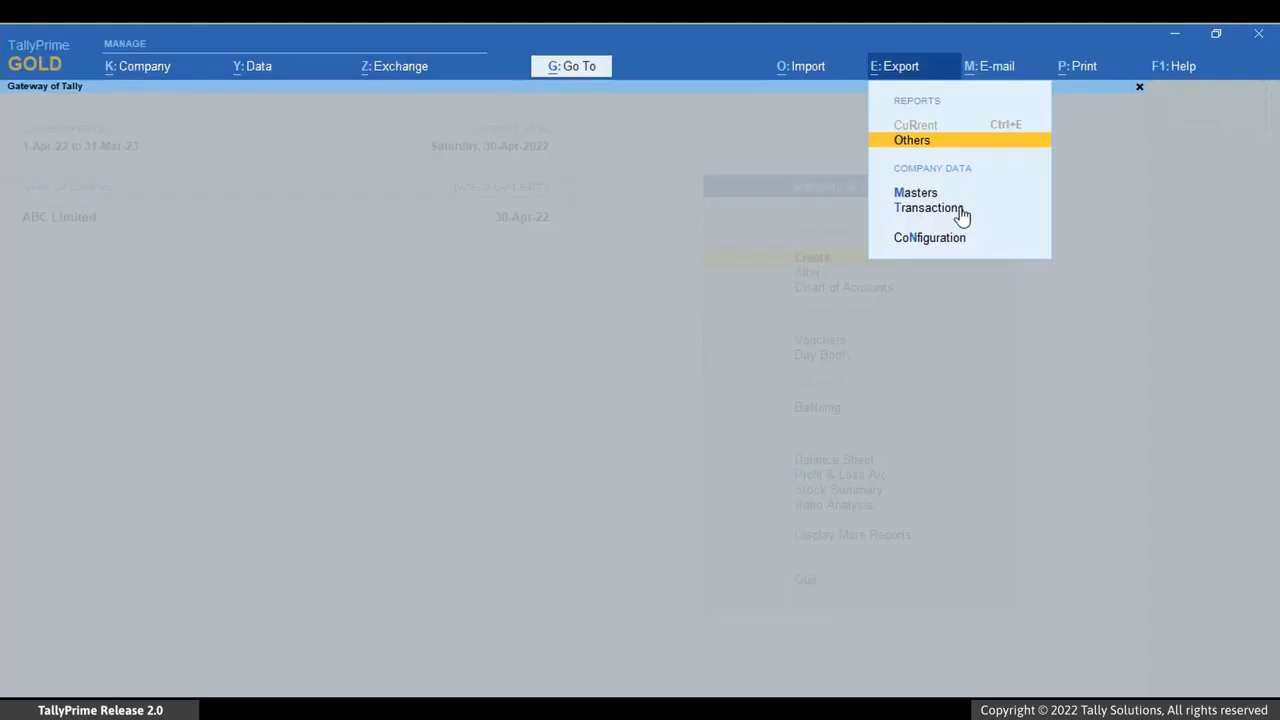
{"action": "left_click", "coordinate": [958, 210]}
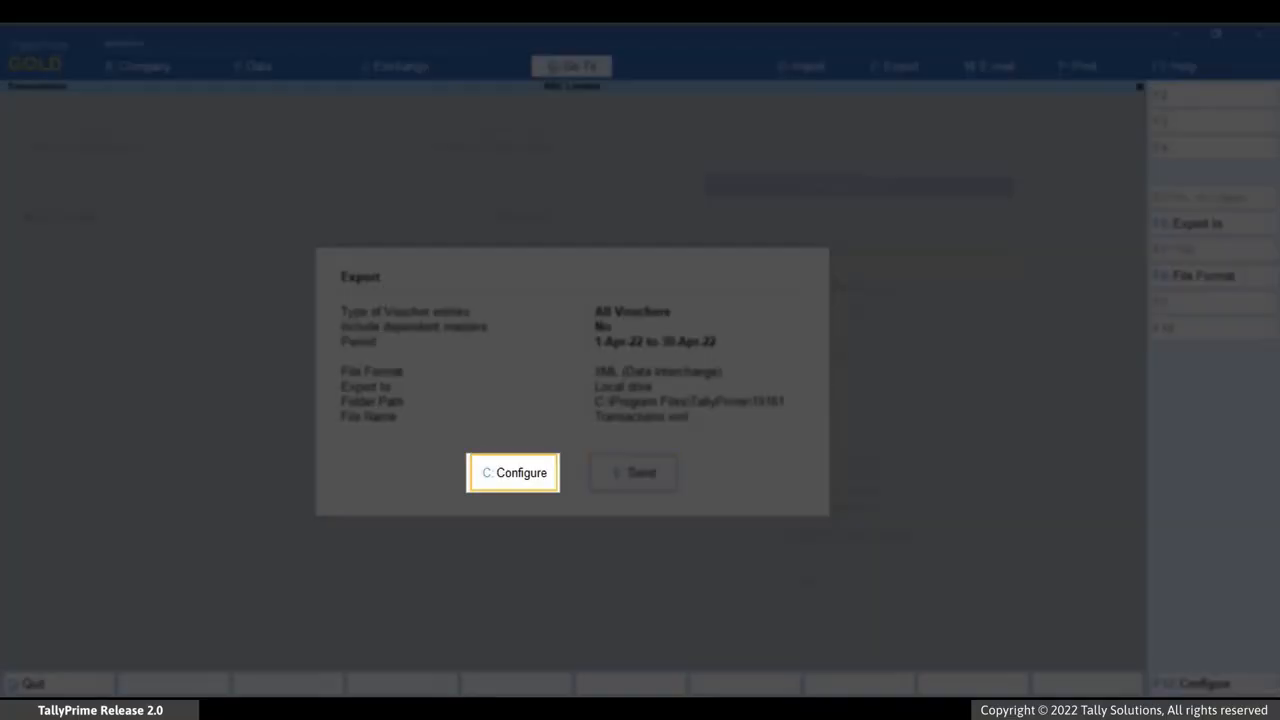
{"action": "key", "text": "c"}
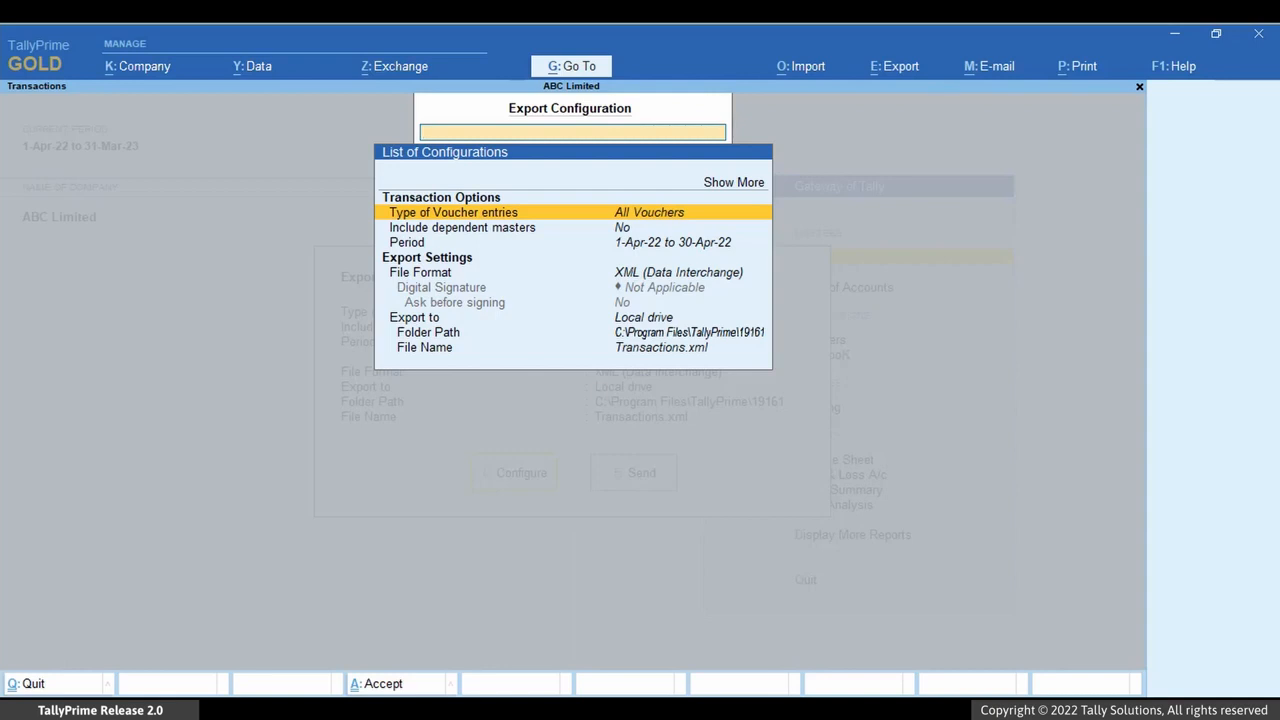
{"action": "key", "text": "Return"}
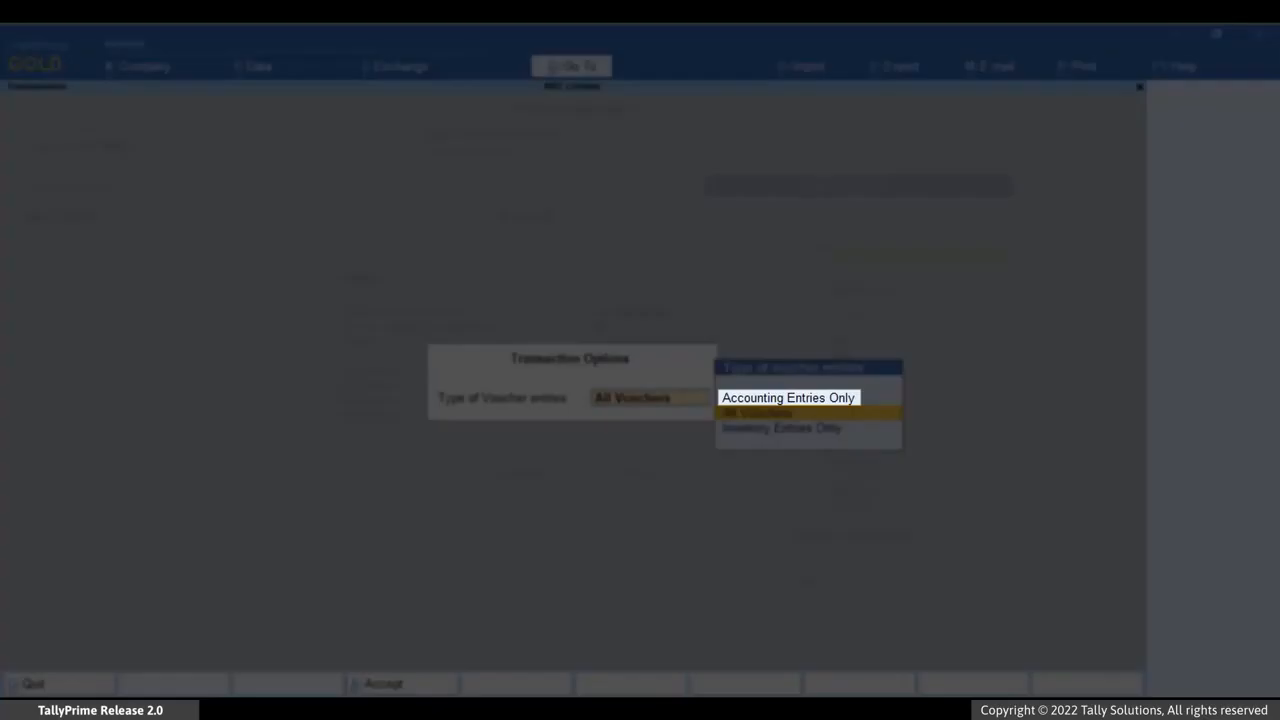
{"action": "key", "text": "Up"}
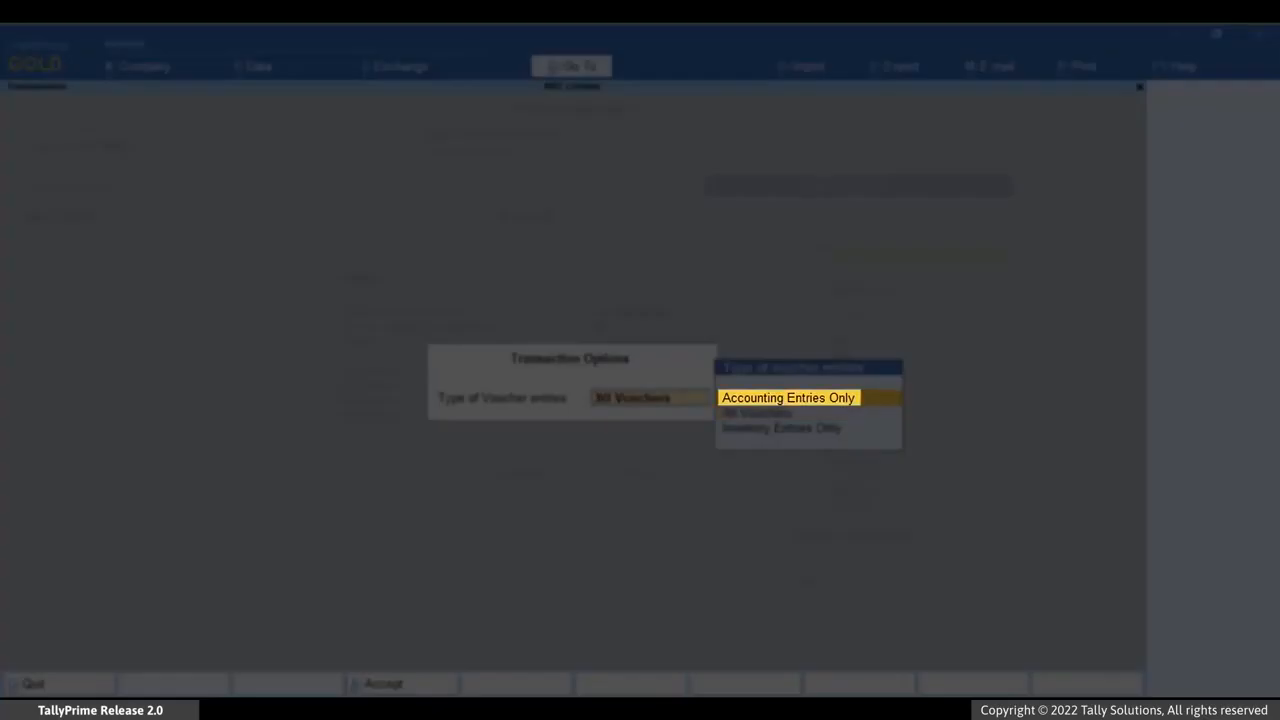
{"action": "key", "text": "Return"}
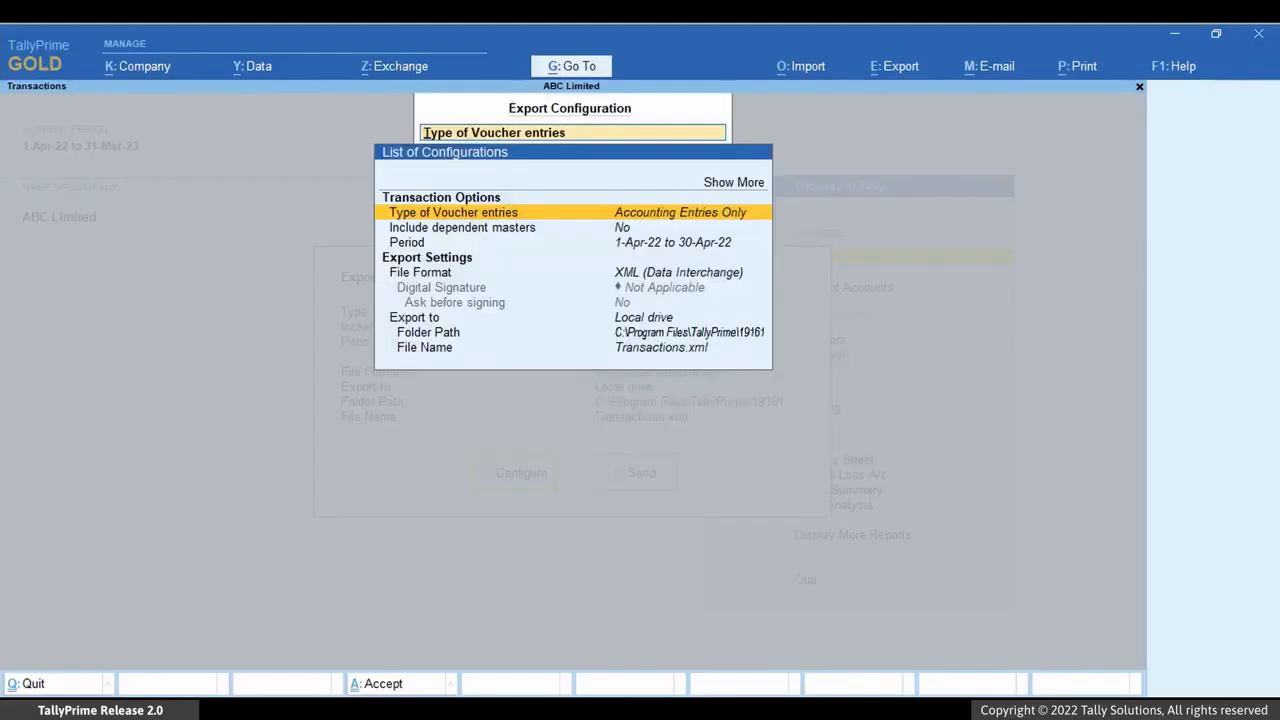
Set Include dependent masters to Yes and accept the export period 1-4-2022 to 30-4-2022
{"action": "key", "text": "Down"}
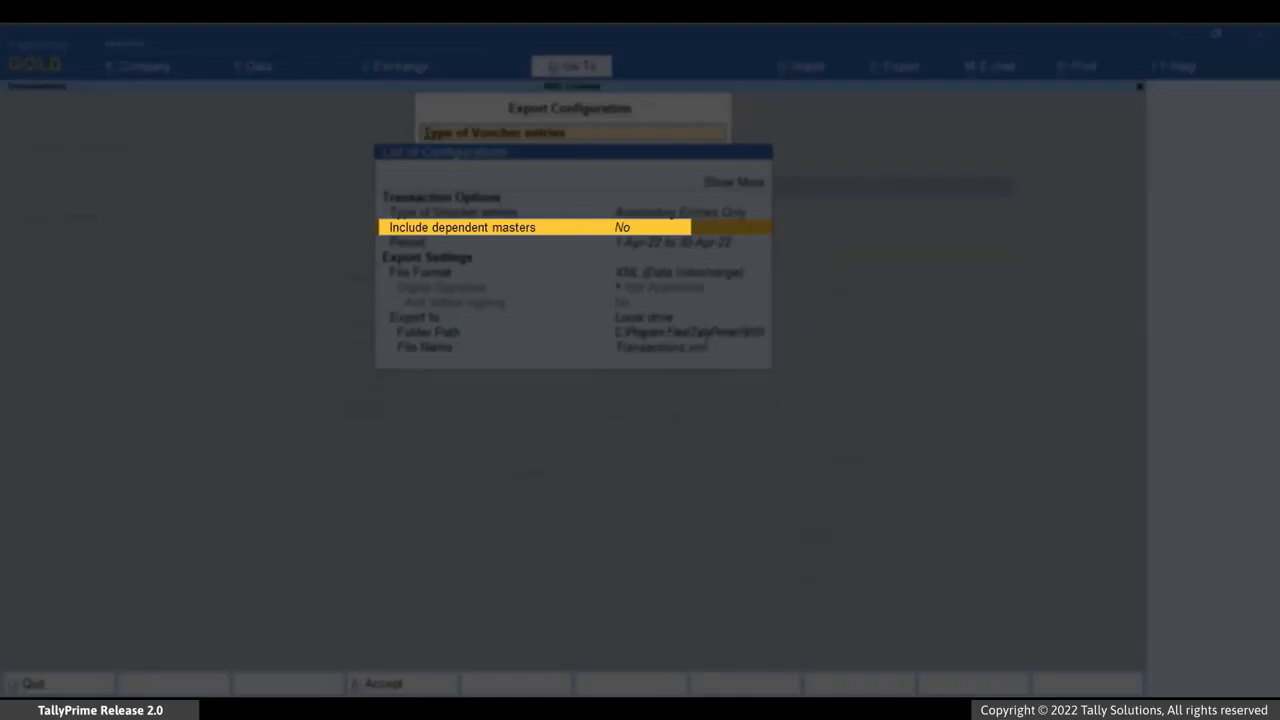
{"action": "key", "text": "Return"}
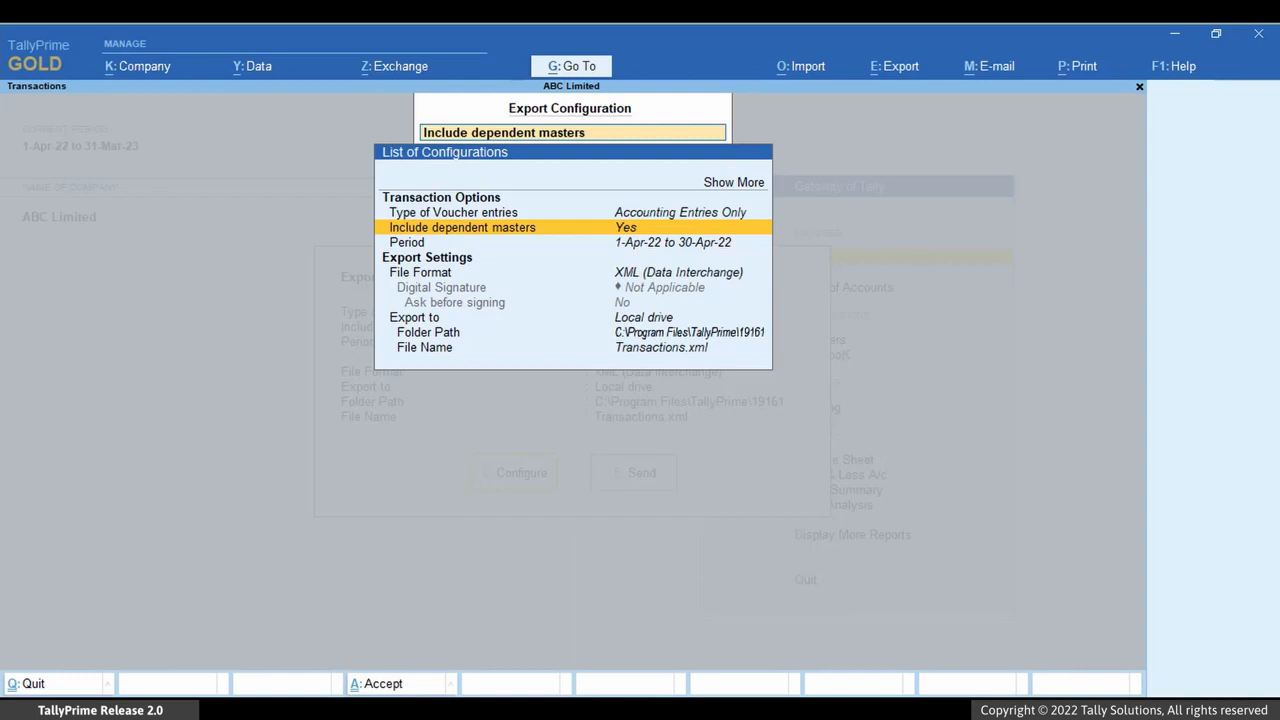
{"action": "key", "text": "Down"}
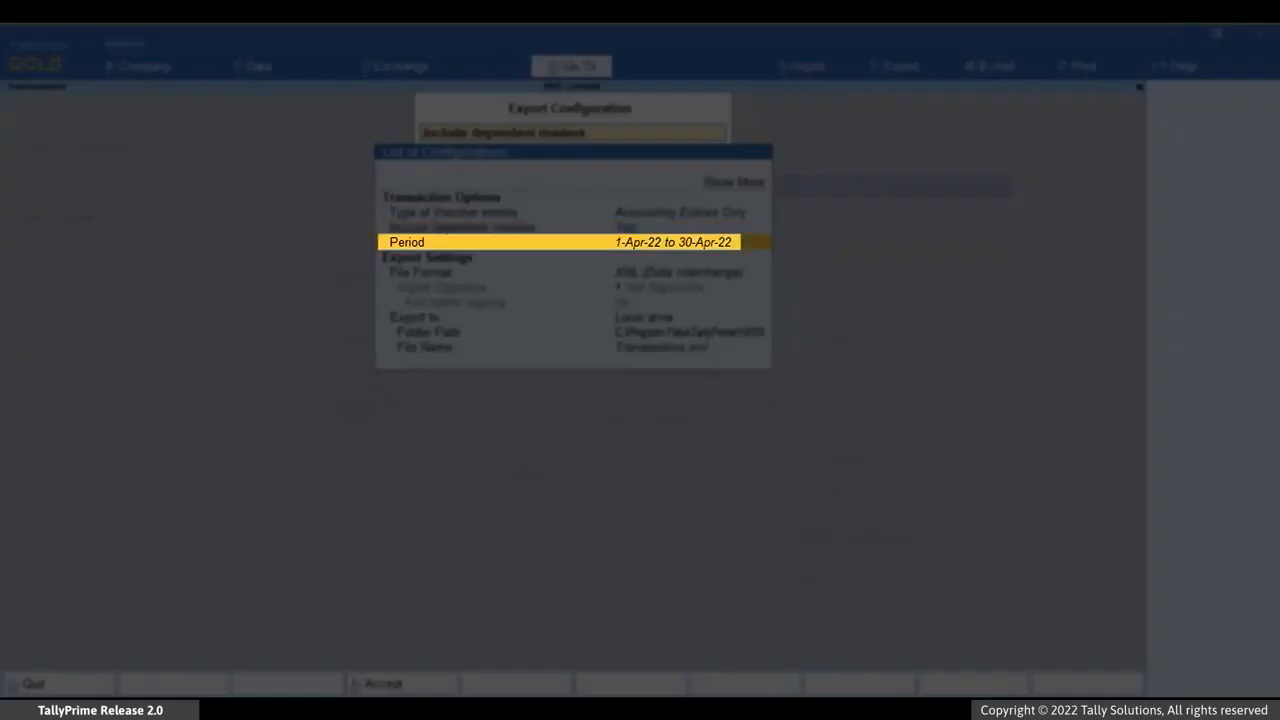
{"action": "key", "text": "Return"}
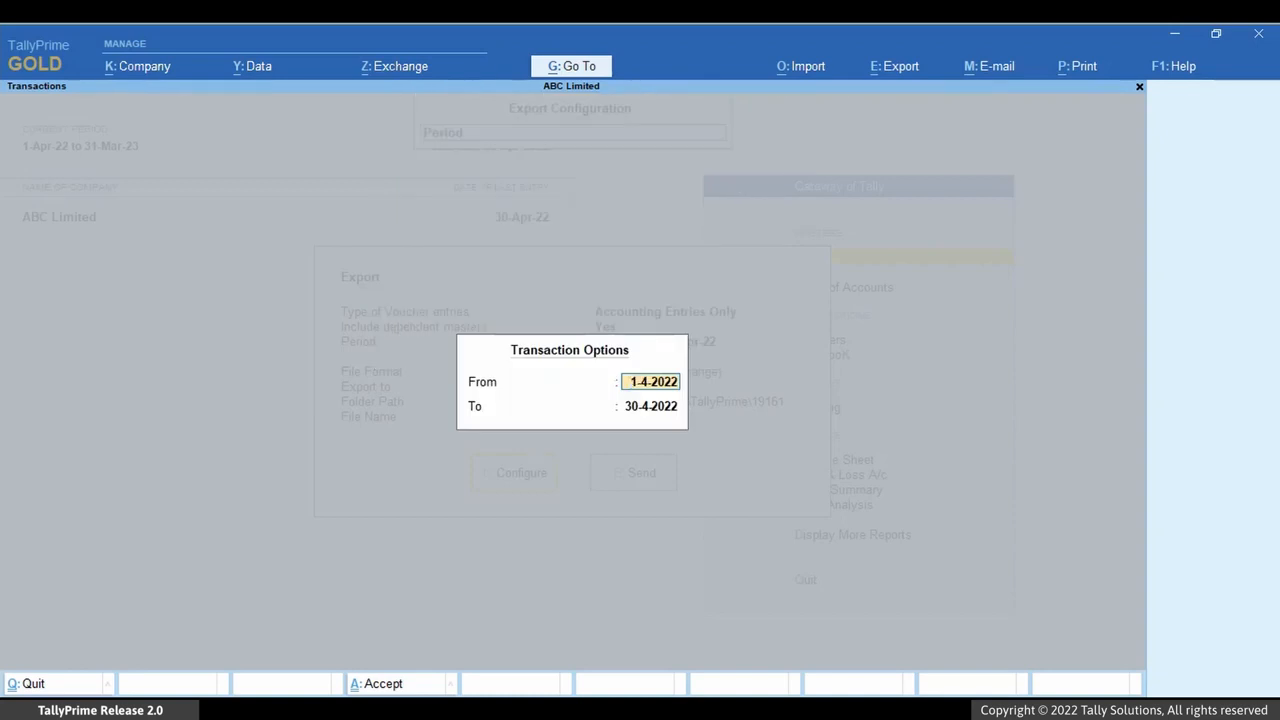
{"action": "key", "text": "Return"}
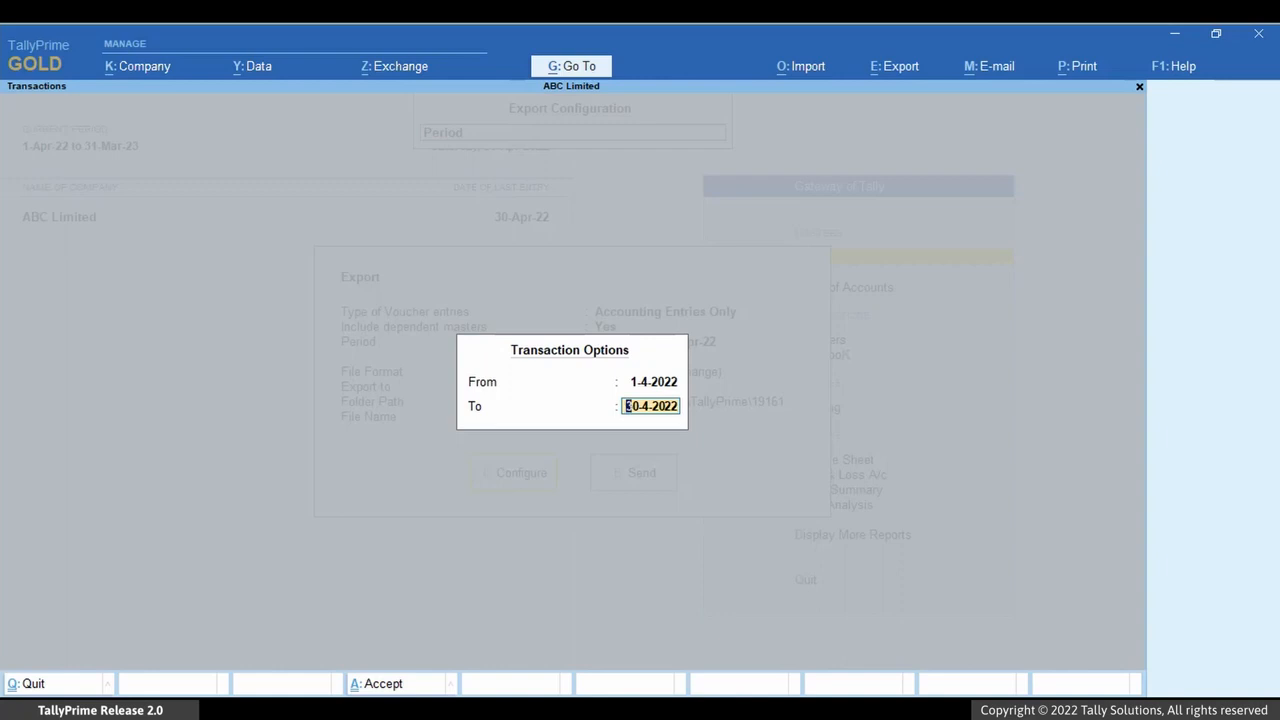
{"action": "key", "text": "Return"}
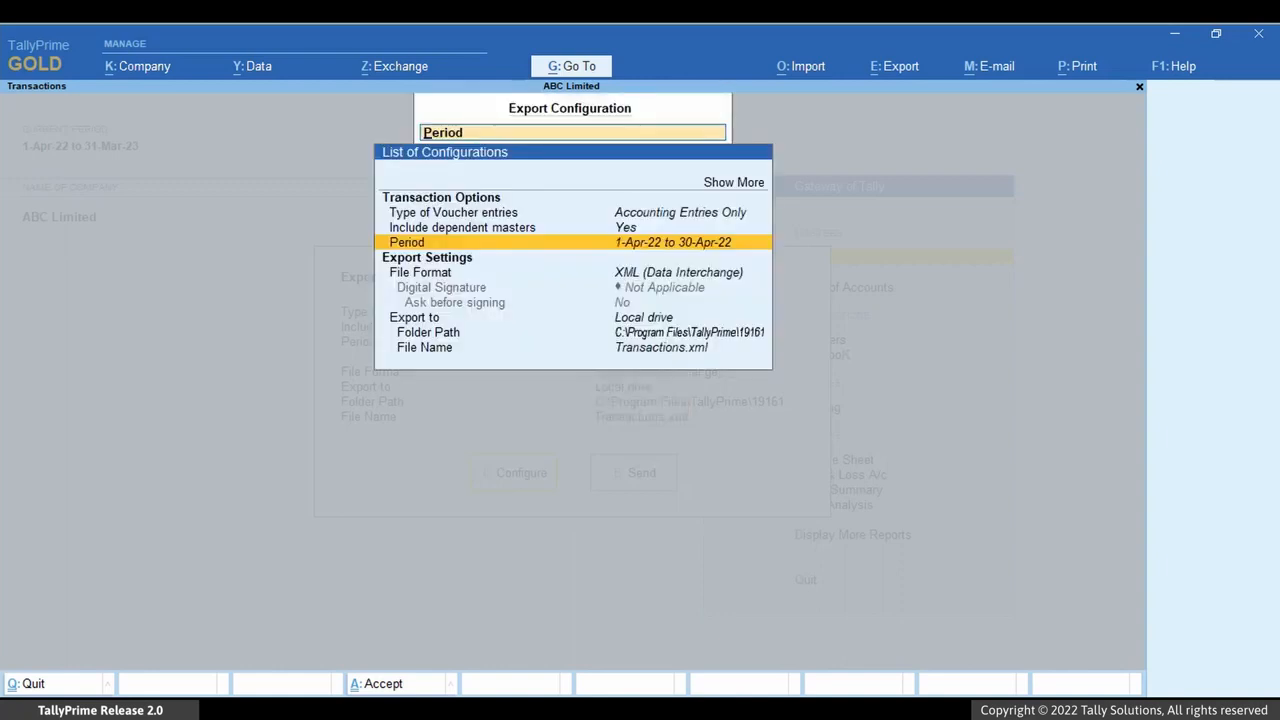
Set the export location to the local drive folder D:\export, keep the file name Transactions.xml, and close the export configuration
{"action": "key", "text": "Down"}
{"action": "key", "text": "Down"}
{"action": "key", "text": "Return"}
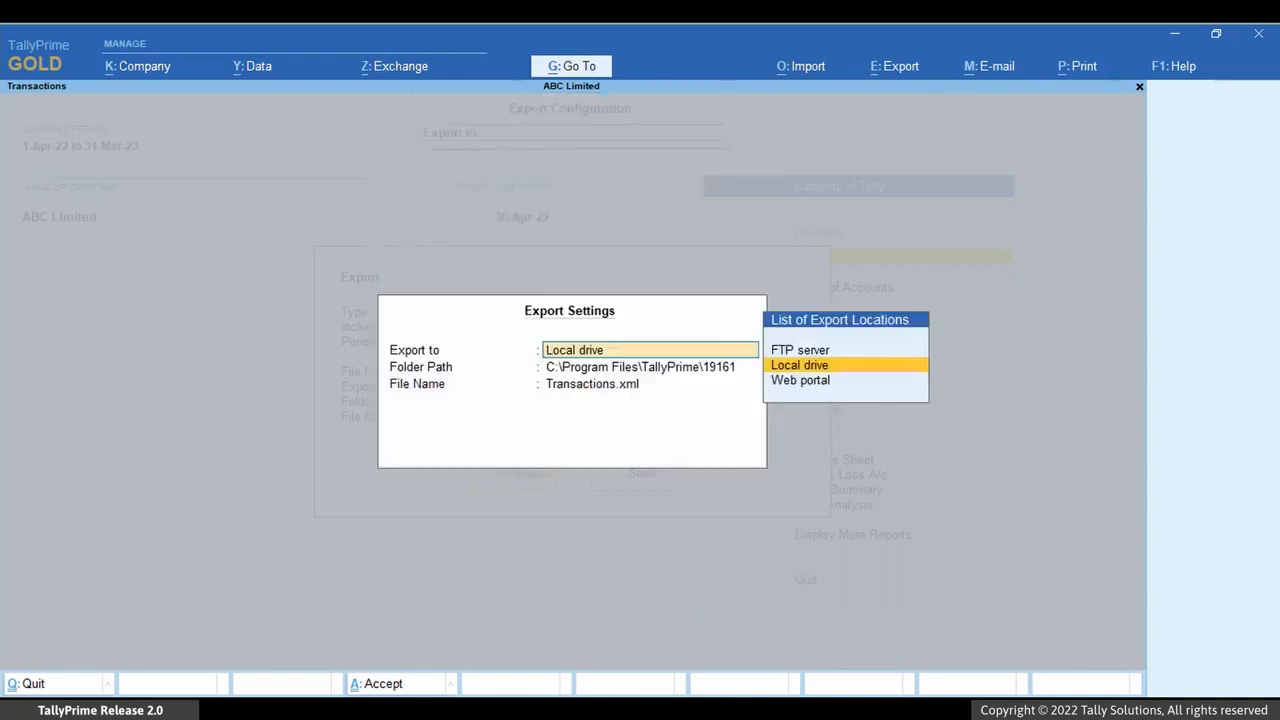
{"action": "key", "text": "Return"}
{"action": "key", "text": "Up"}
{"action": "key", "text": "Up"}
{"action": "key", "text": "Return"}
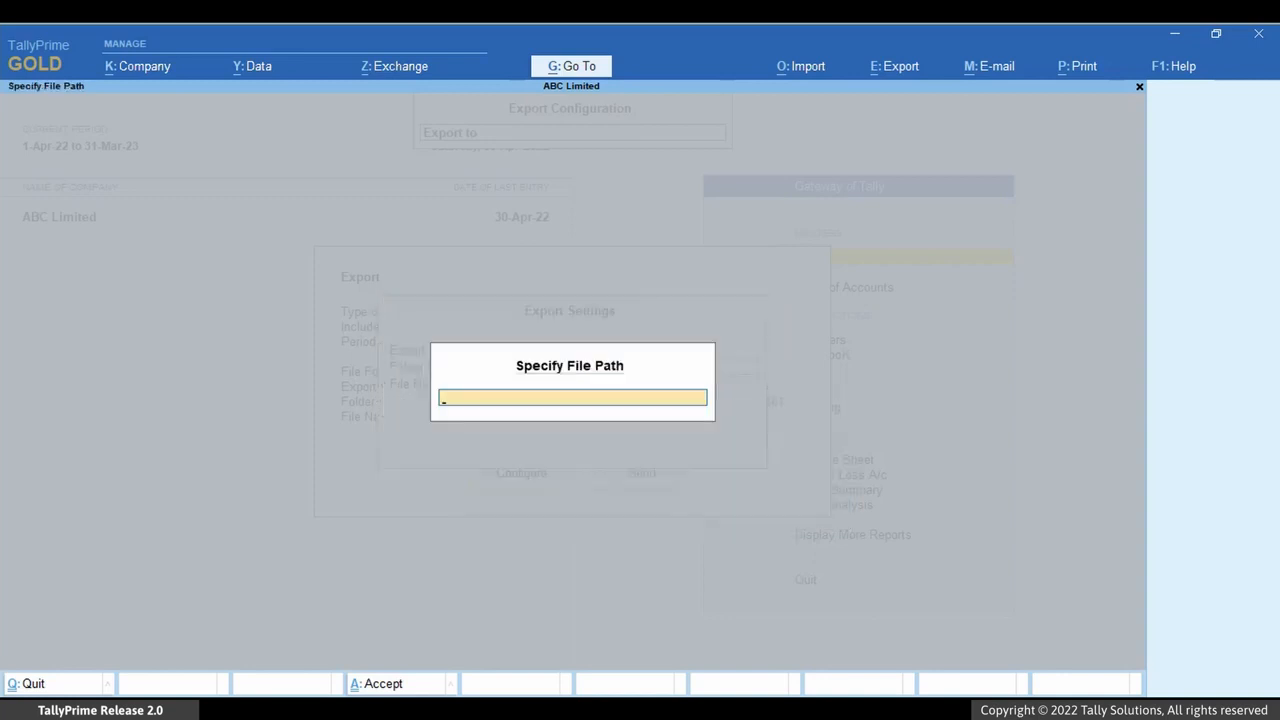
{"action": "type", "text": "D:\\export"}
{"action": "key", "text": "Return"}
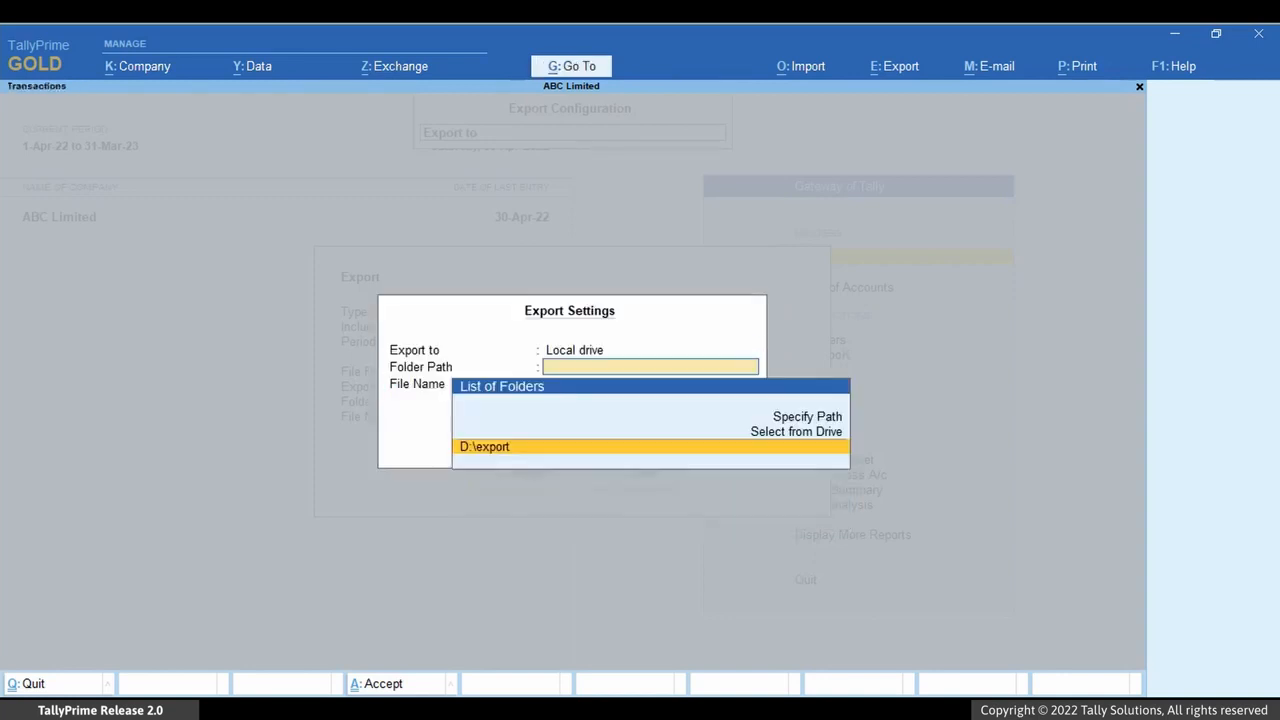
{"action": "key", "text": "Return"}
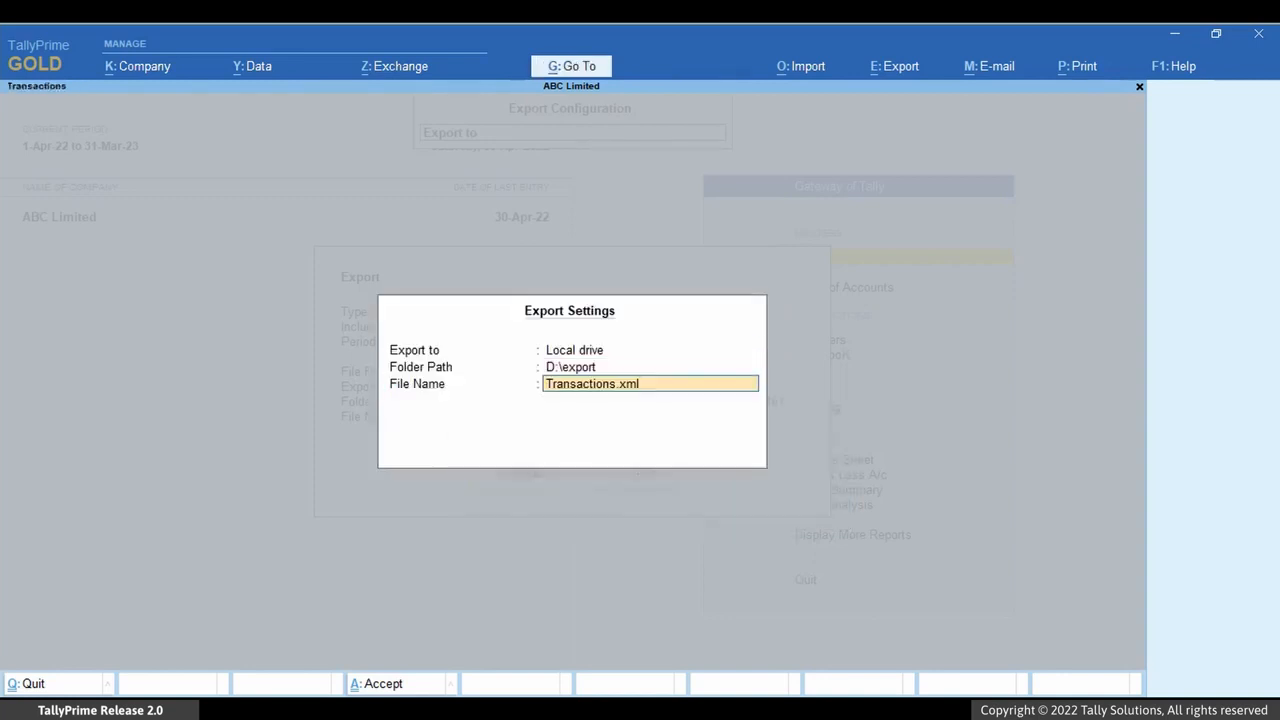
{"action": "key", "text": "Return"}
{"action": "key", "text": "Escape"}
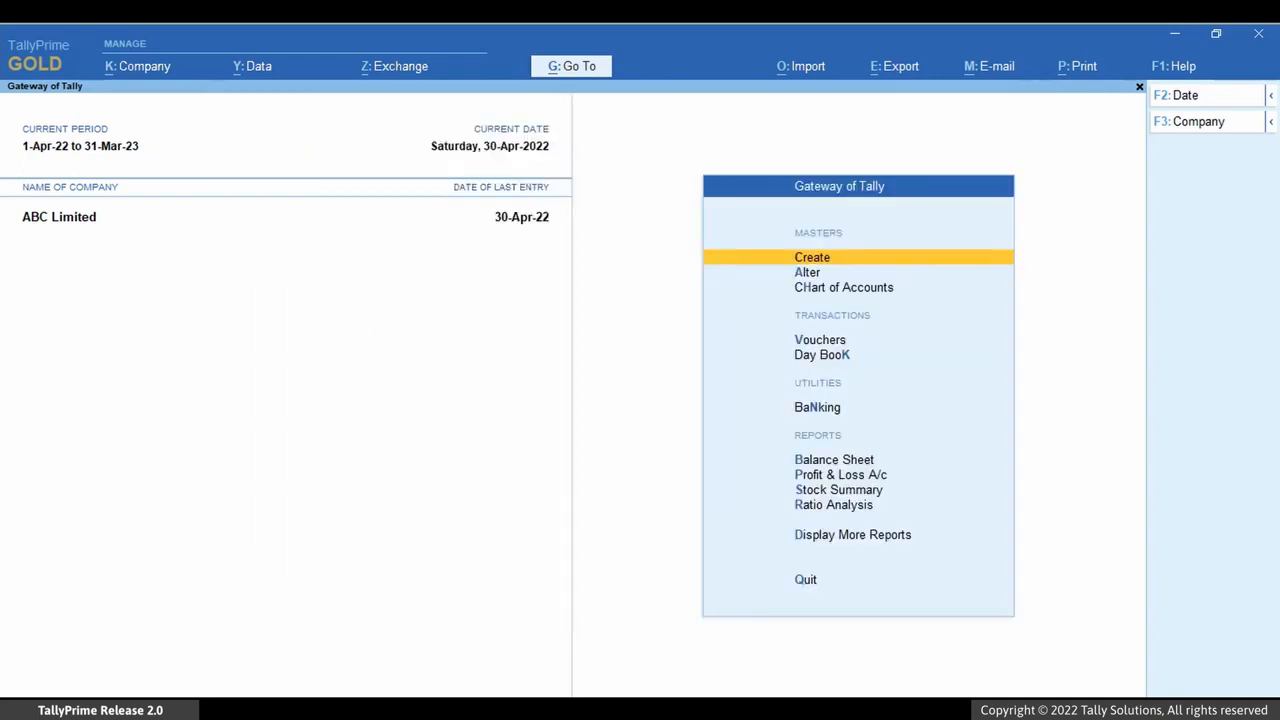
Shut ABC Limited and load the company National Enterprises from C:\Data\Import
{"action": "key", "text": "alt+k"}
{"action": "key", "text": "Down"}
{"action": "key", "text": "Down"}
{"action": "key", "text": "Down"}
{"action": "key", "text": "Down"}
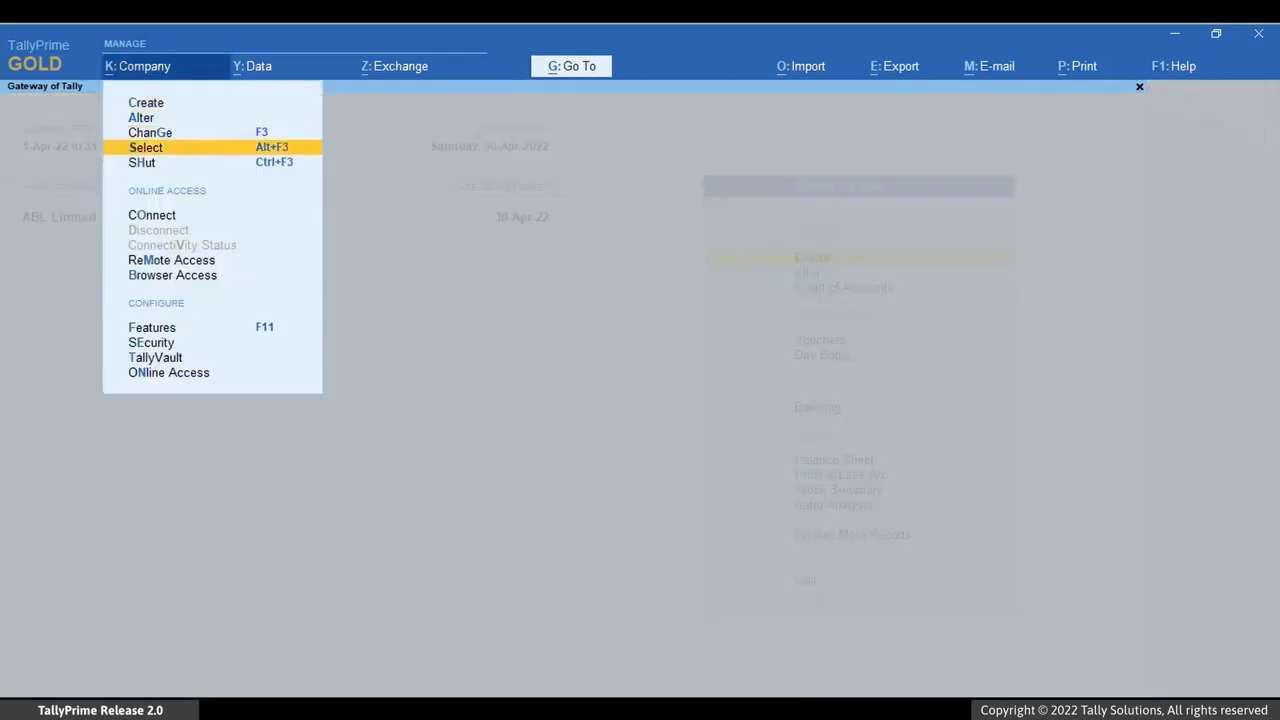
{"action": "key", "text": "Return"}
{"action": "key", "text": "Return"}
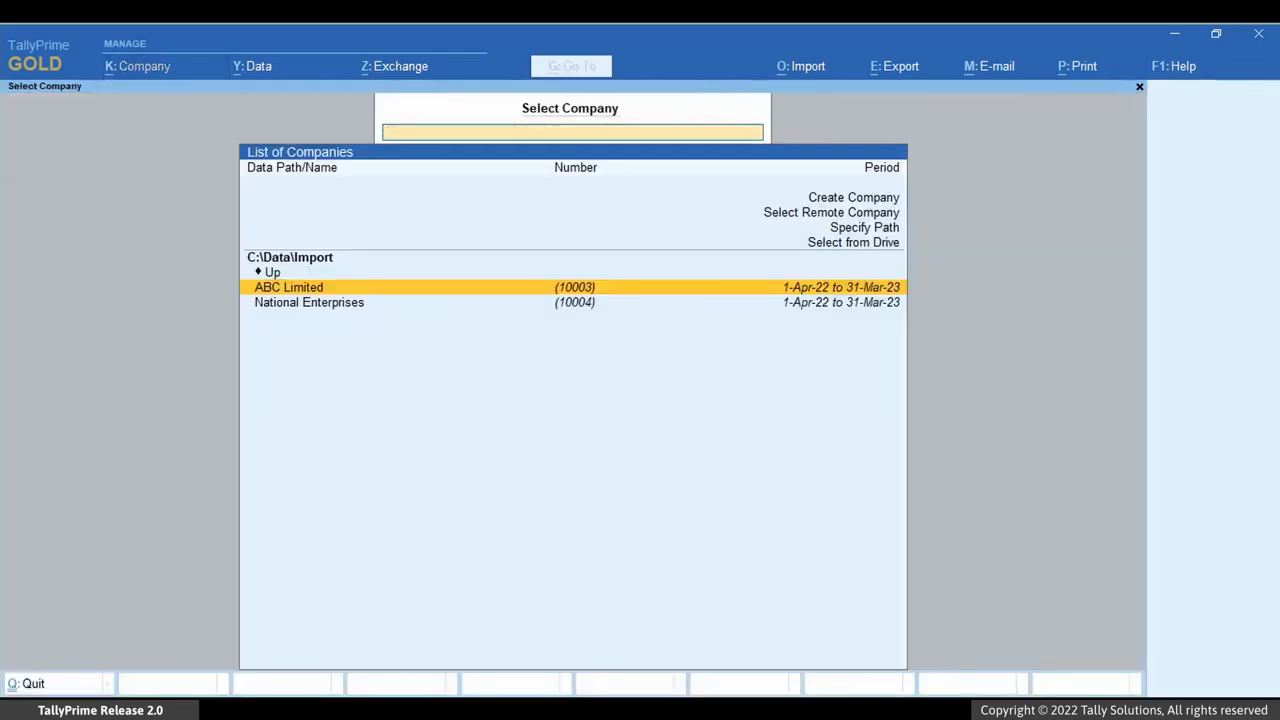
{"action": "key", "text": "Down"}
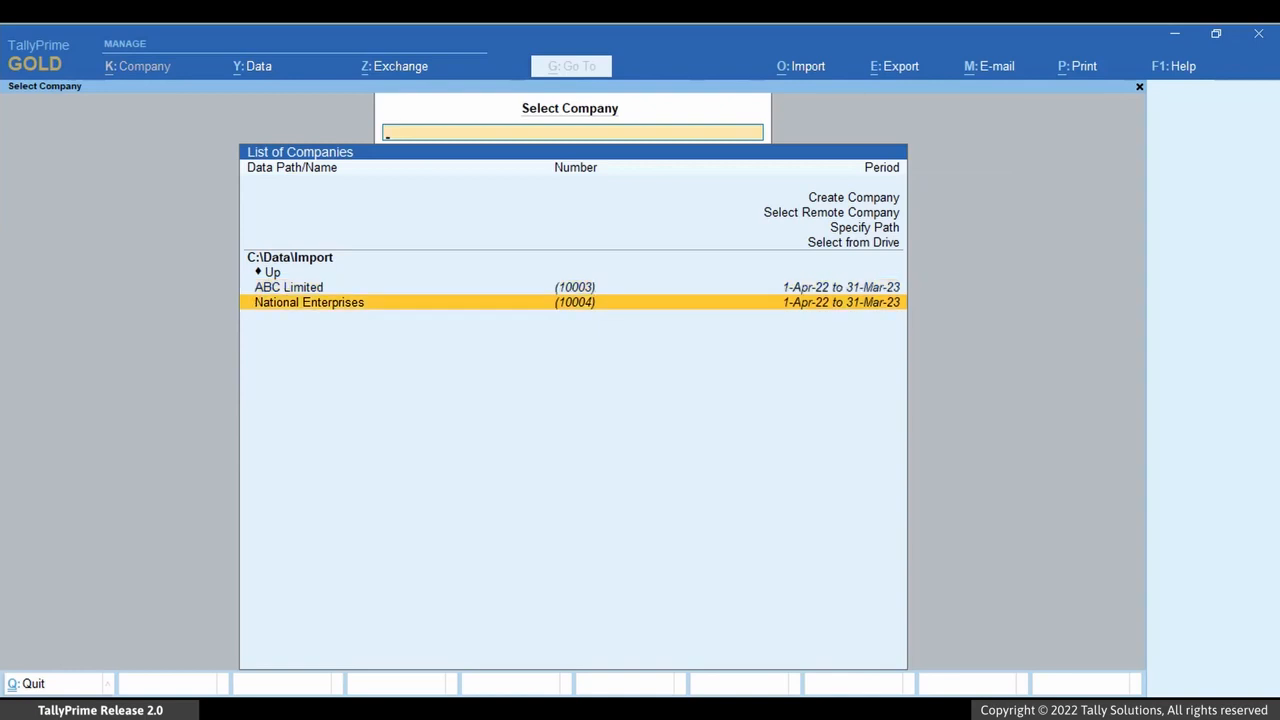
{"action": "key", "text": "Return"}
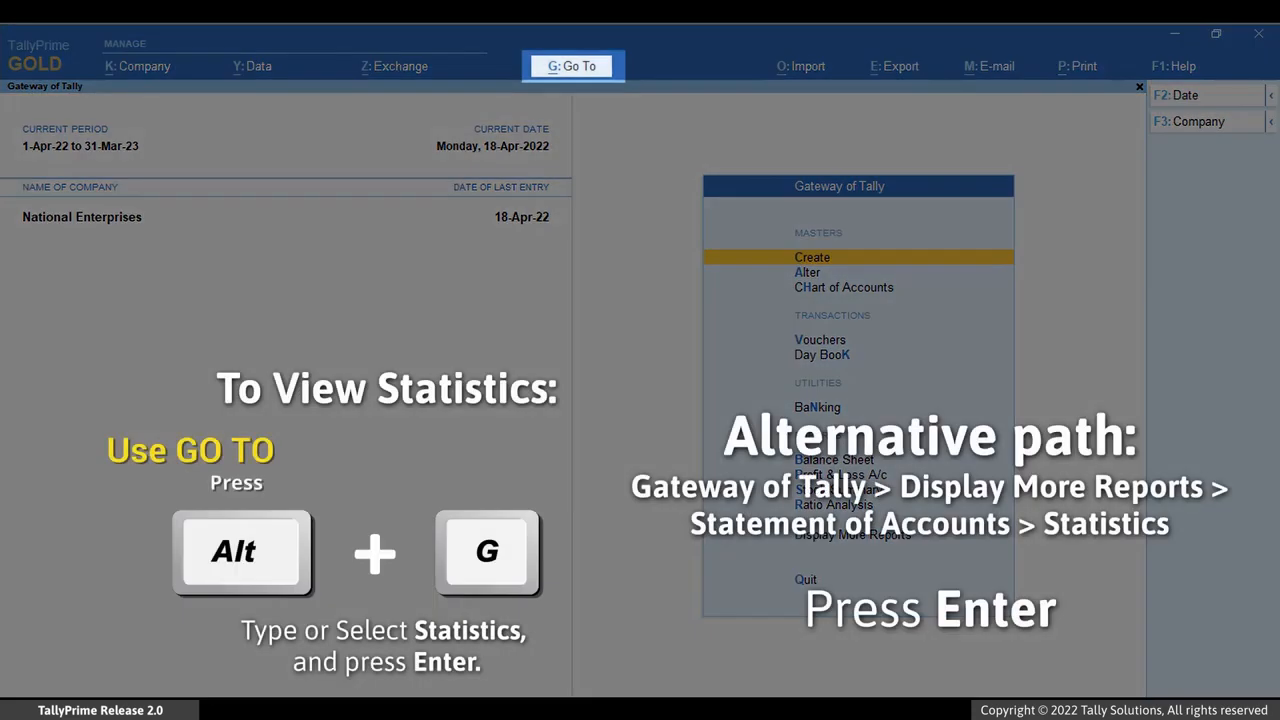
Open the Statistics report for National Enterprises, examine the voucher and account type counts, and close the report
{"action": "key", "text": "alt+g"}
{"action": "type", "text": "Sta"}
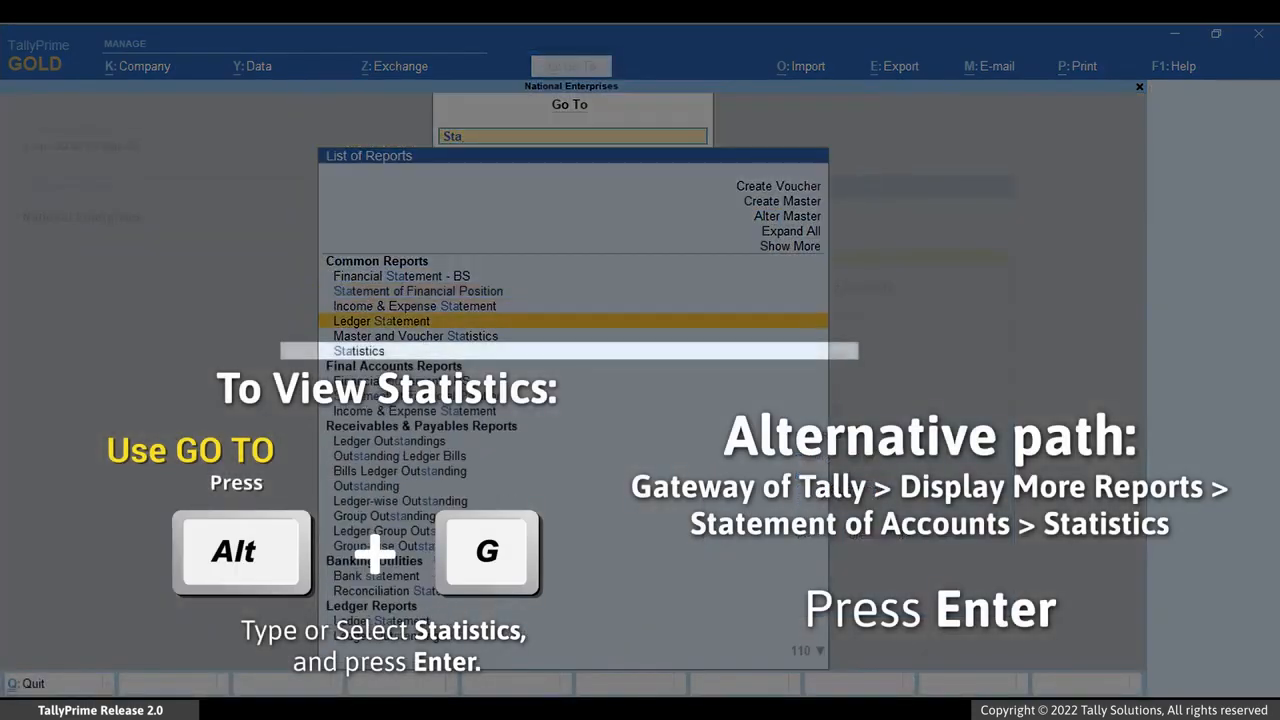
{"action": "key", "text": "Down"}
{"action": "key", "text": "Down"}
{"action": "key", "text": "Return"}
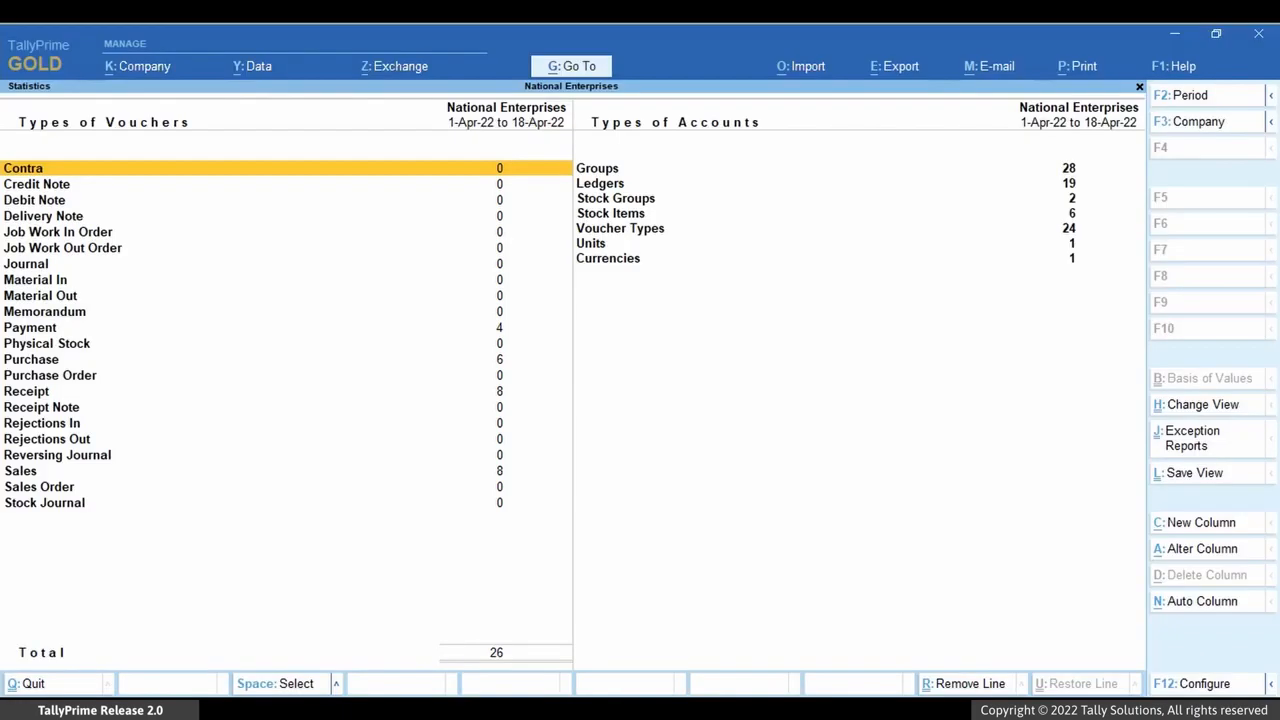
{"action": "key", "text": "Escape"}
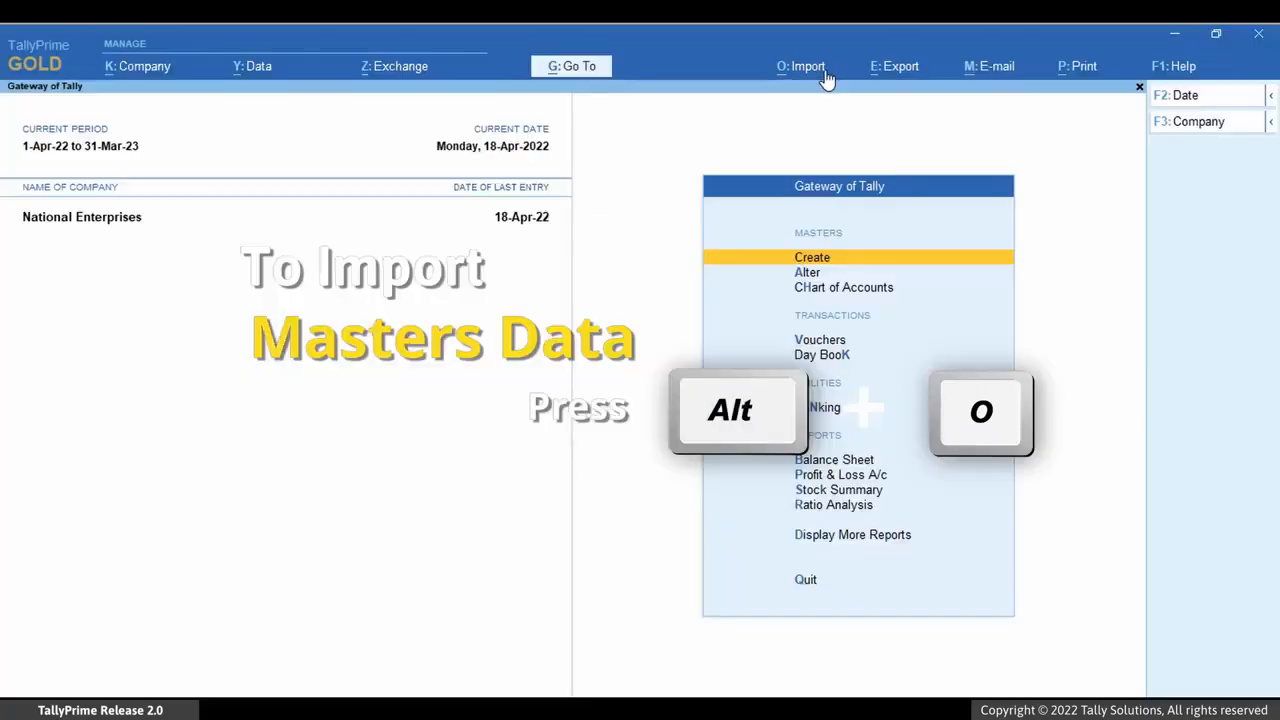
Import transactions into National Enterprises, specifying the file path D:\export and choosing Transactions.xml as the file to import
{"action": "key", "text": "alt+o"}
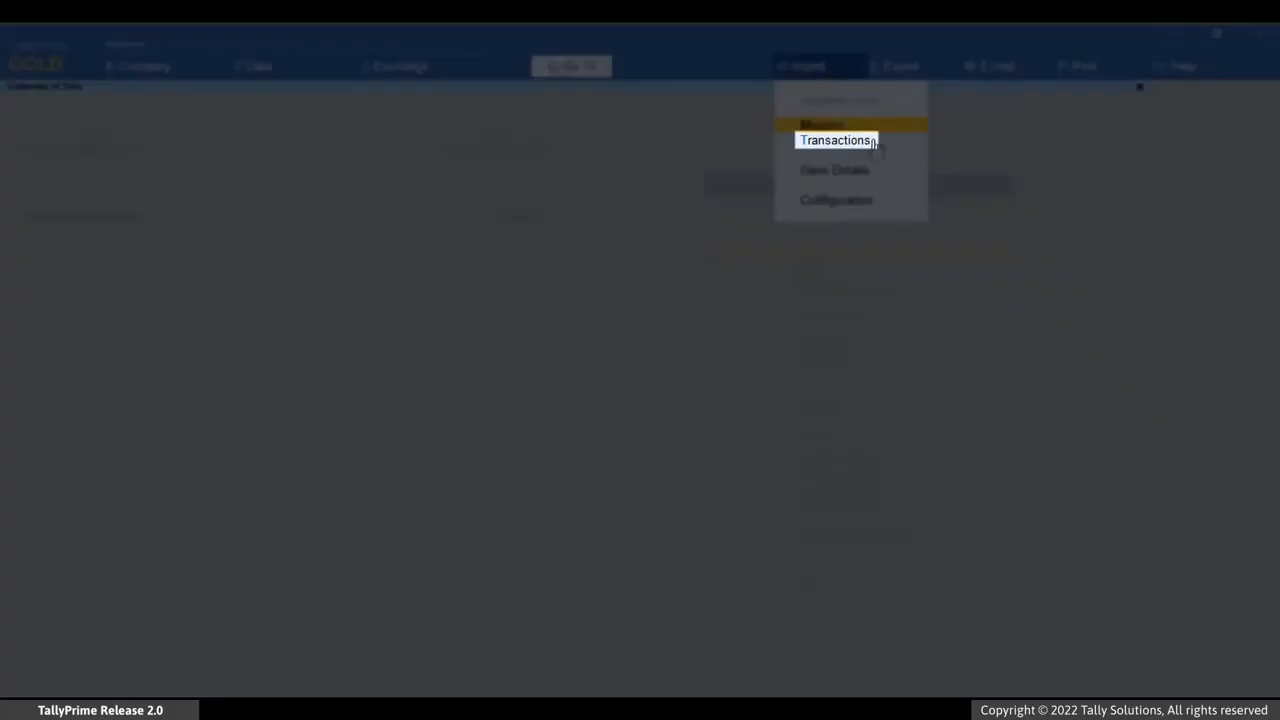
{"action": "left_click", "coordinate": [872, 143]}
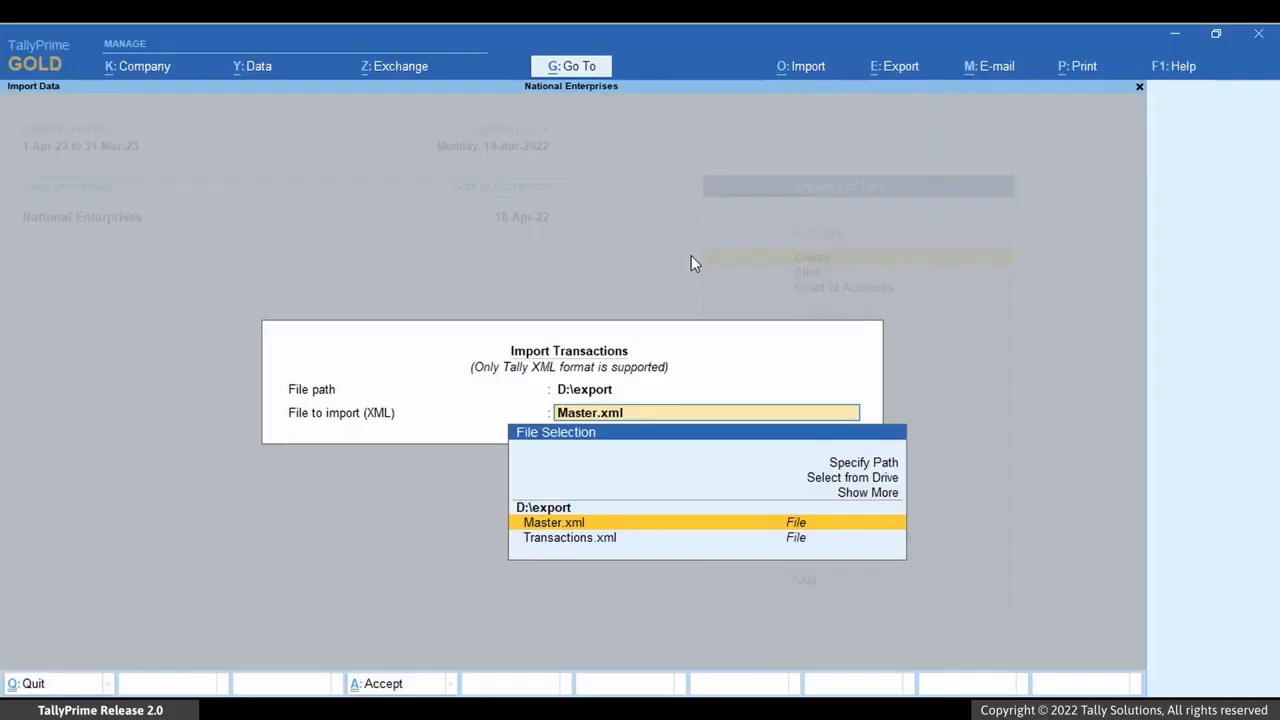
{"action": "key", "text": "Up"}
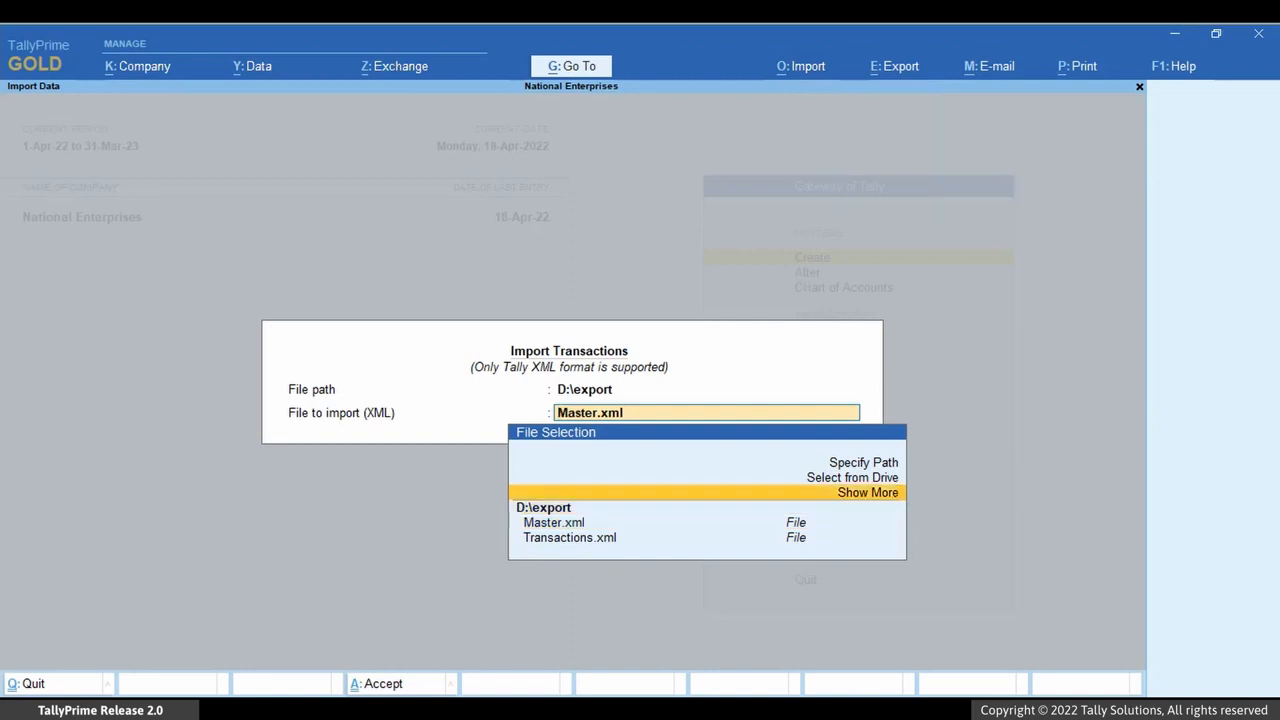
{"action": "key", "text": "Up"}
{"action": "key", "text": "Up"}
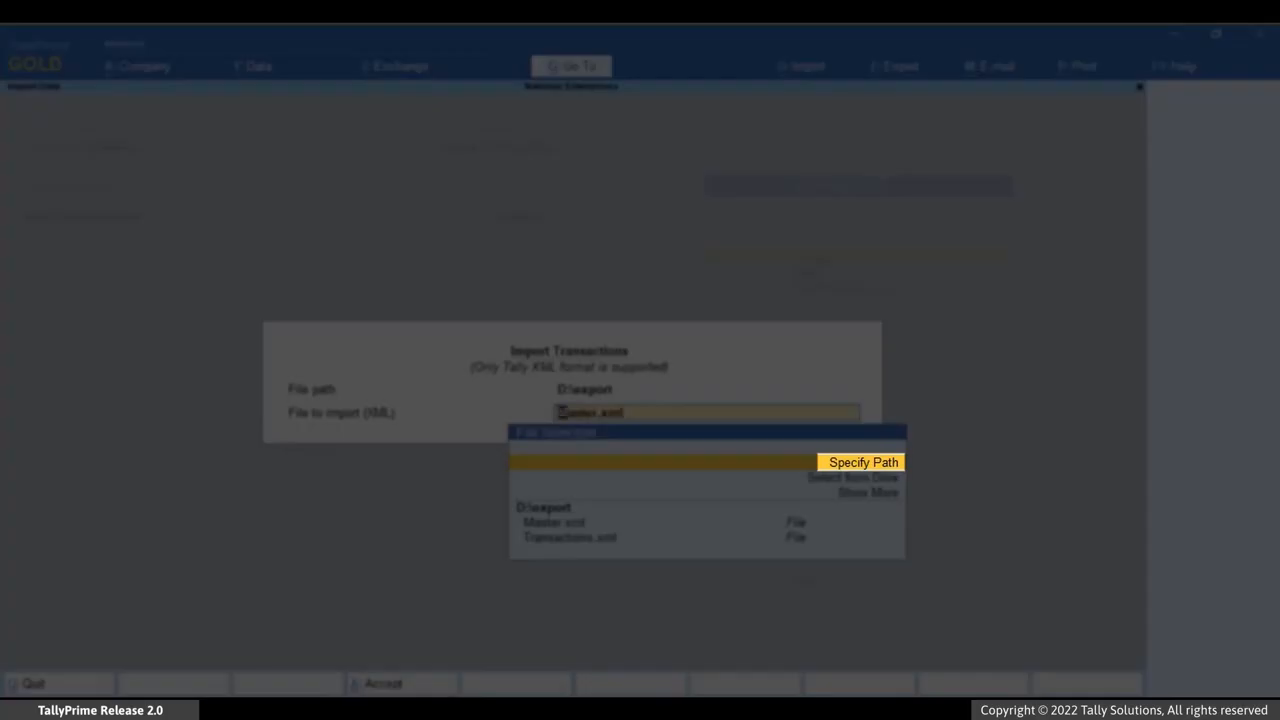
{"action": "key", "text": "Return"}
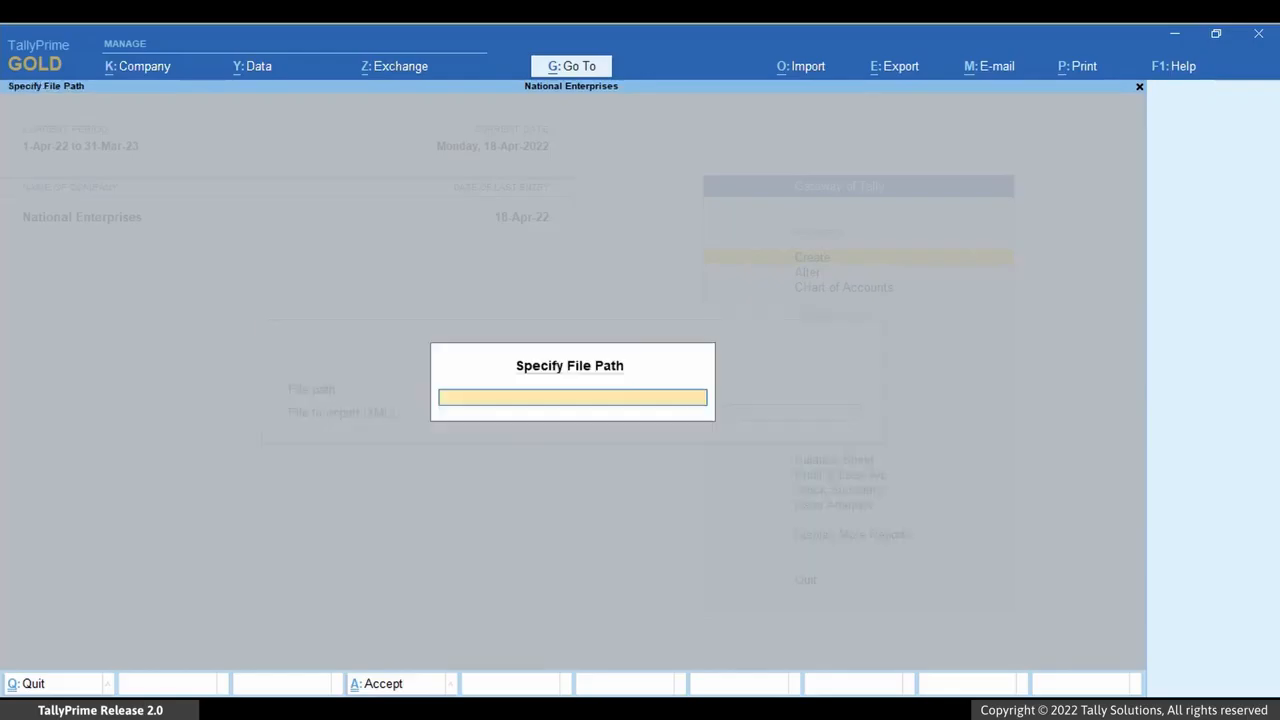
{"action": "type", "text": "D:\\export"}
{"action": "key", "text": "Return"}
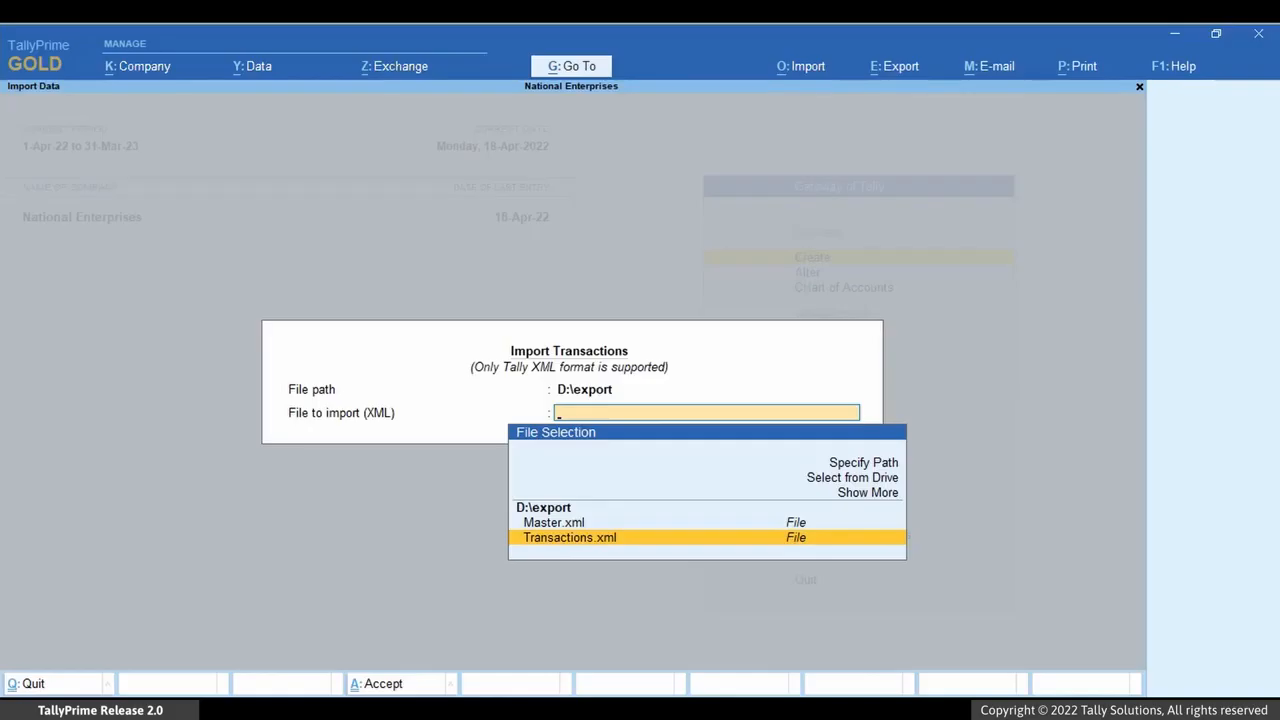
{"action": "key", "text": "Return"}
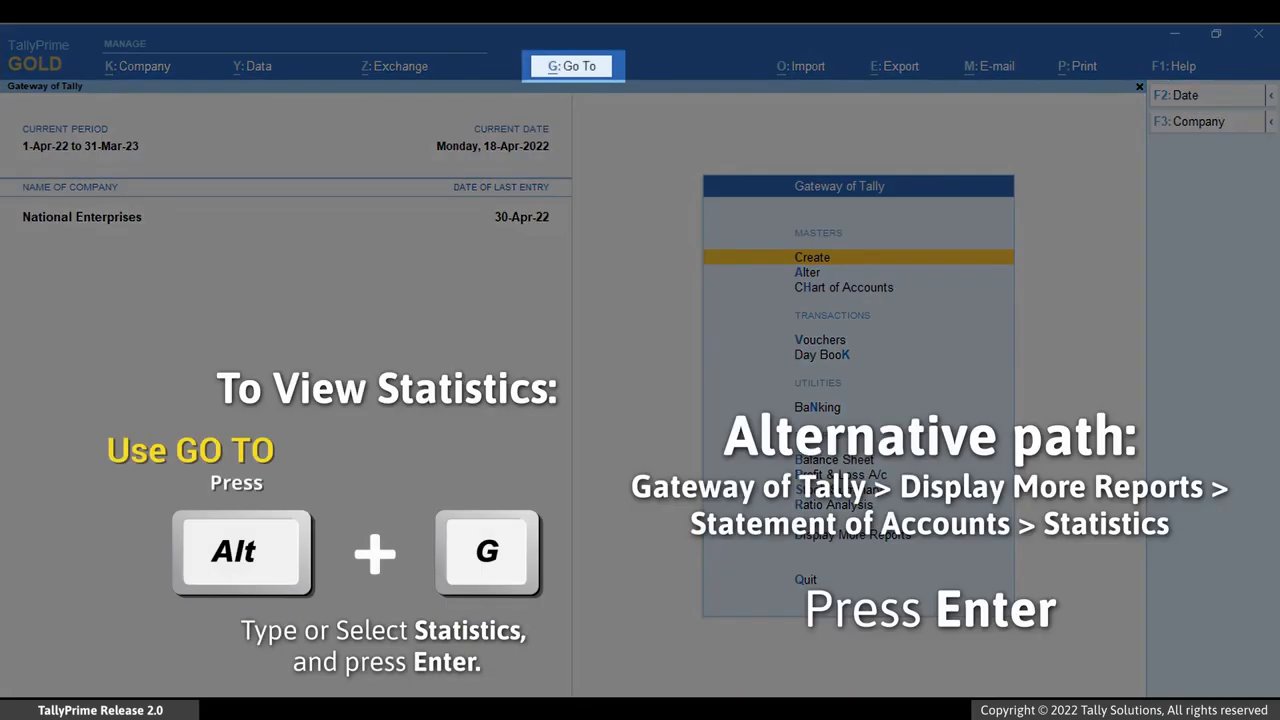
Find and open the Statistics report for National Enterprises to check the voucher and account type counts following the transaction import
{"action": "key", "text": "alt+g"}
{"action": "type", "text": "Stat"}
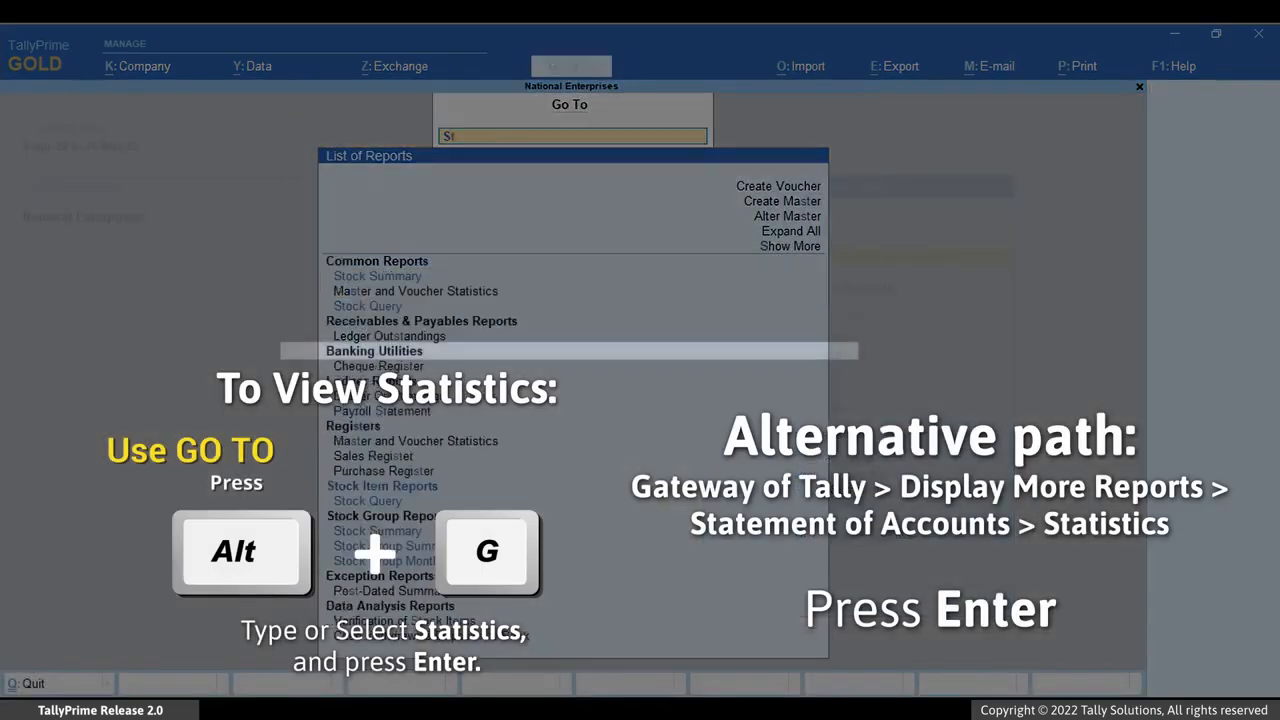
{"action": "key", "text": "Down"}
{"action": "key", "text": "Down"}
{"action": "key", "text": "Down"}
{"action": "key", "text": "Down"}
{"action": "key", "text": "Down"}
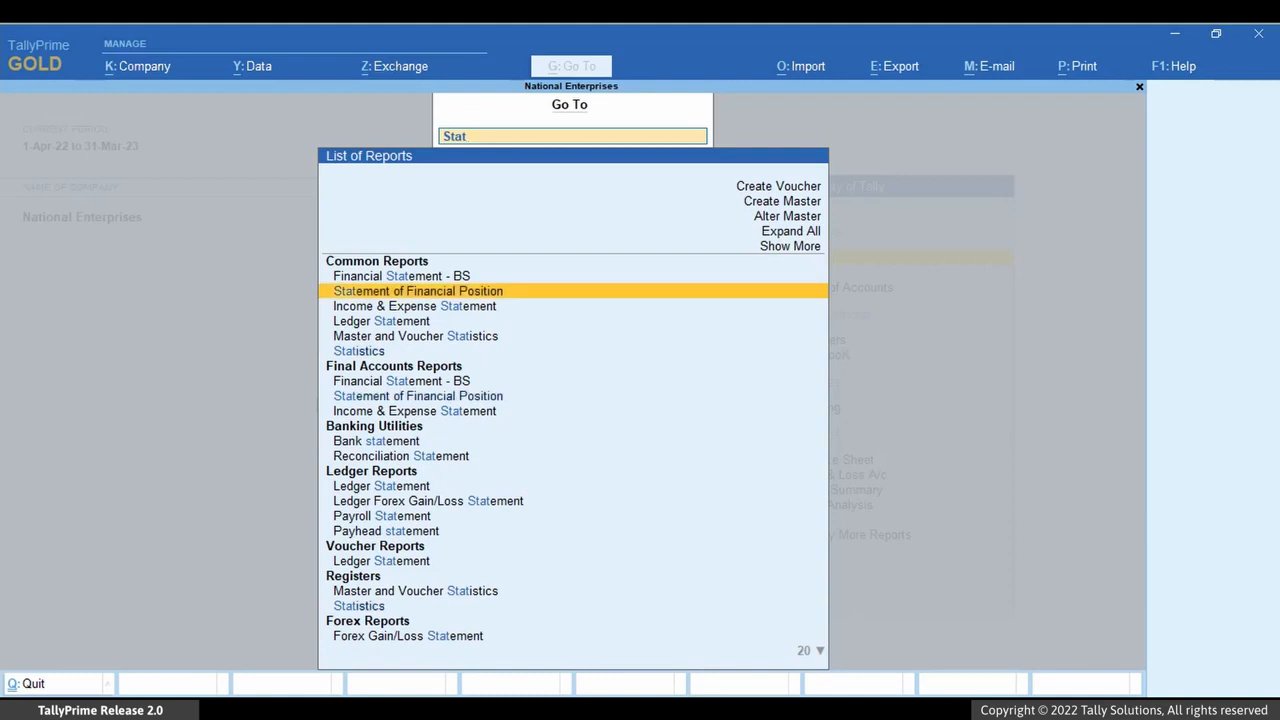
{"action": "key", "text": "Return"}
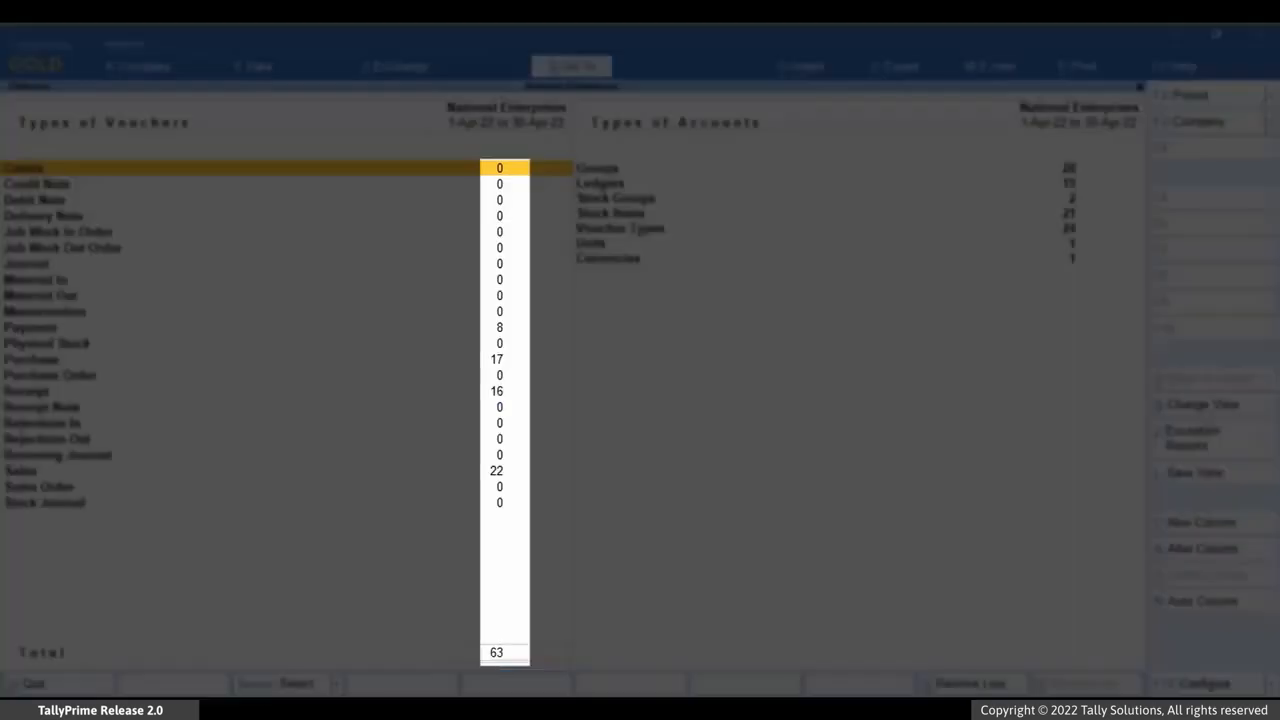